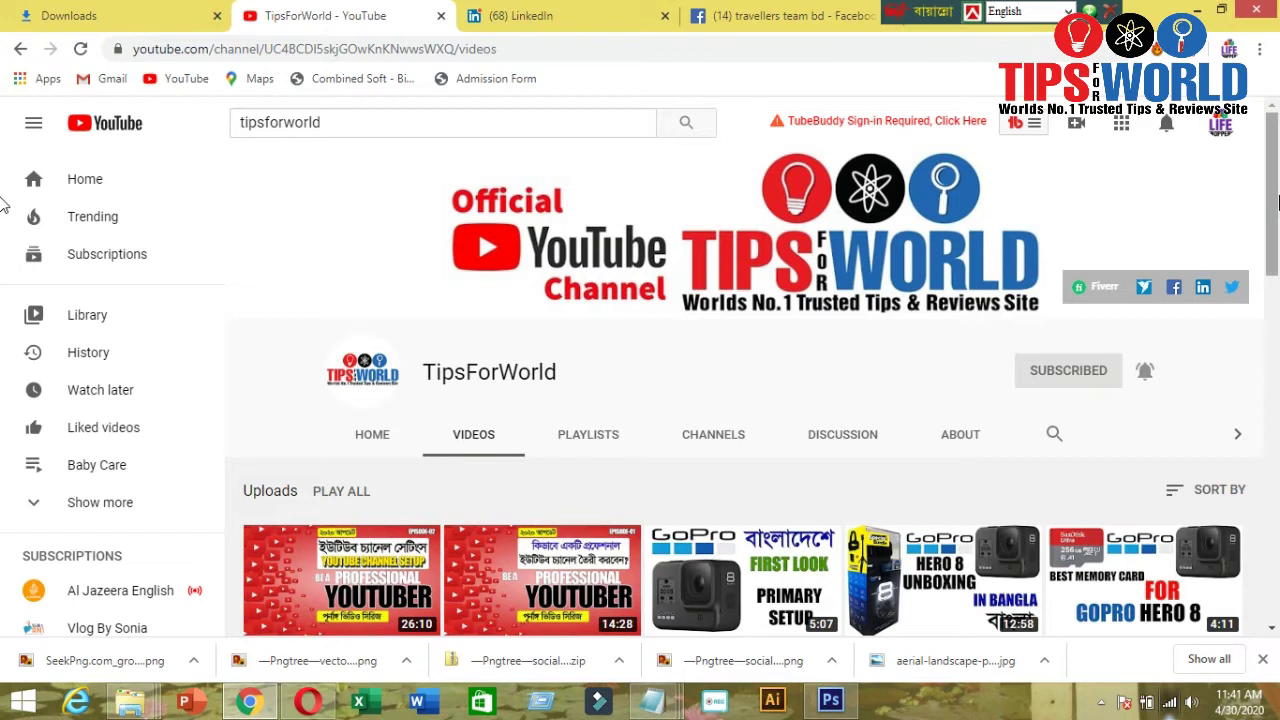
Scroll the TipsForWorld Videos tab down to reveal the uploads grid with GoPro Hero 8 thumbnails.
drag(1273, 207, 1276, 283)
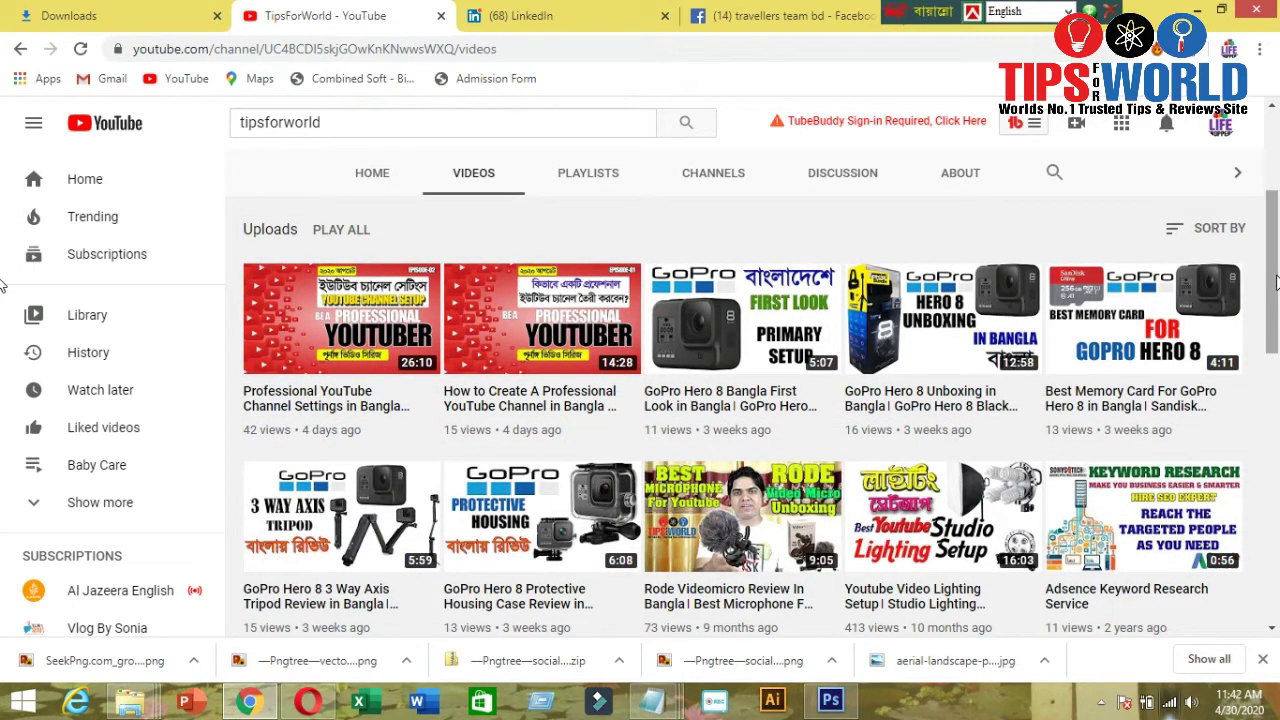
mouse_move(943, 318)
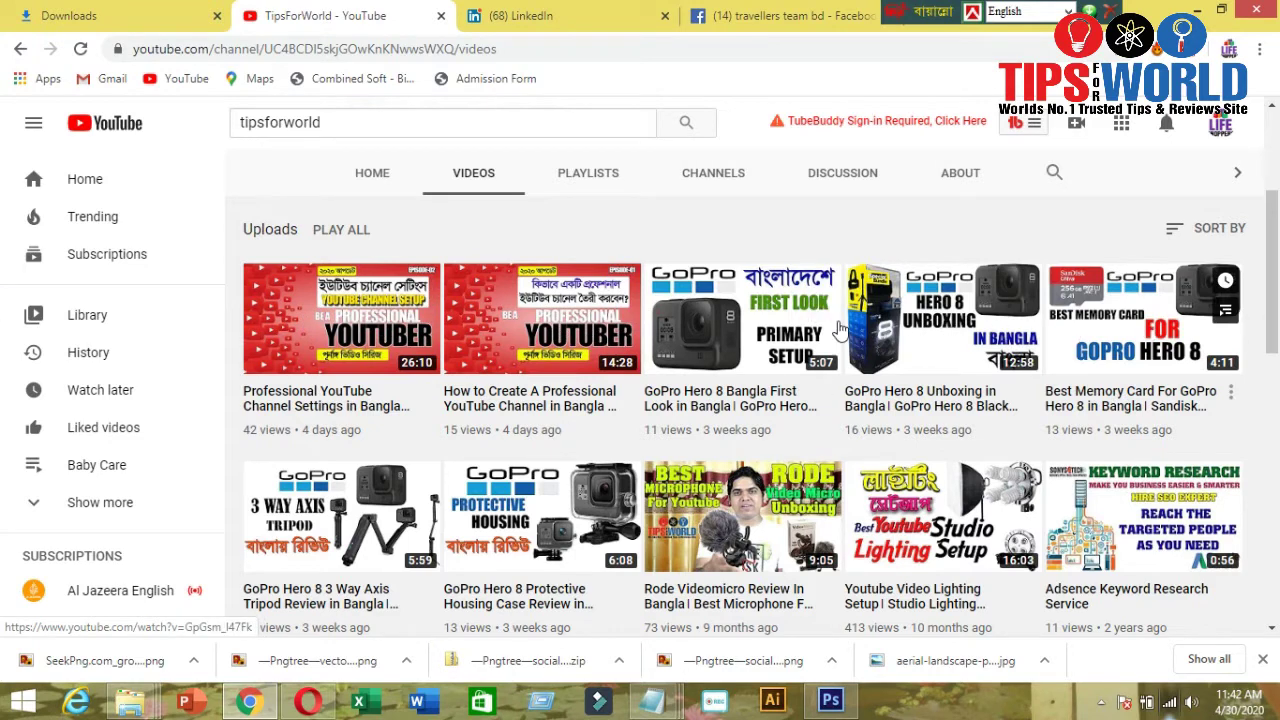
scroll(1000, 320, down, 1)
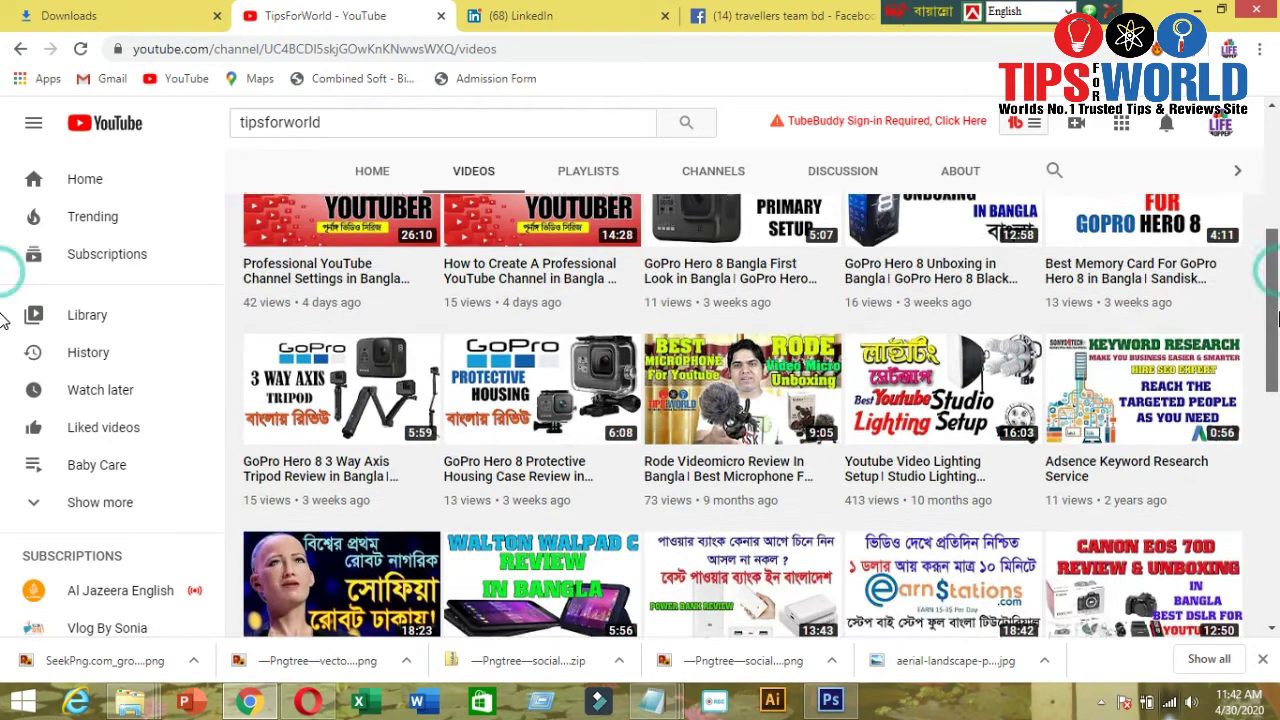
scroll(820, 290, up, 2)
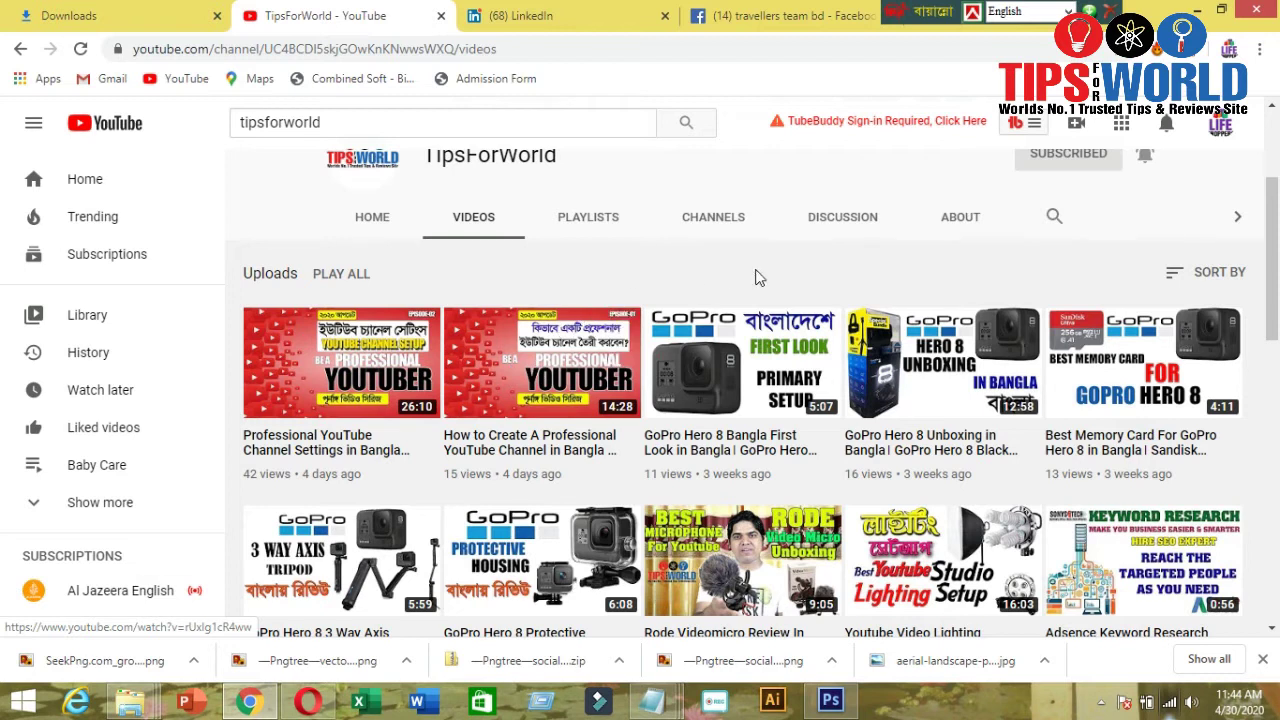
mouse_move(830, 700)
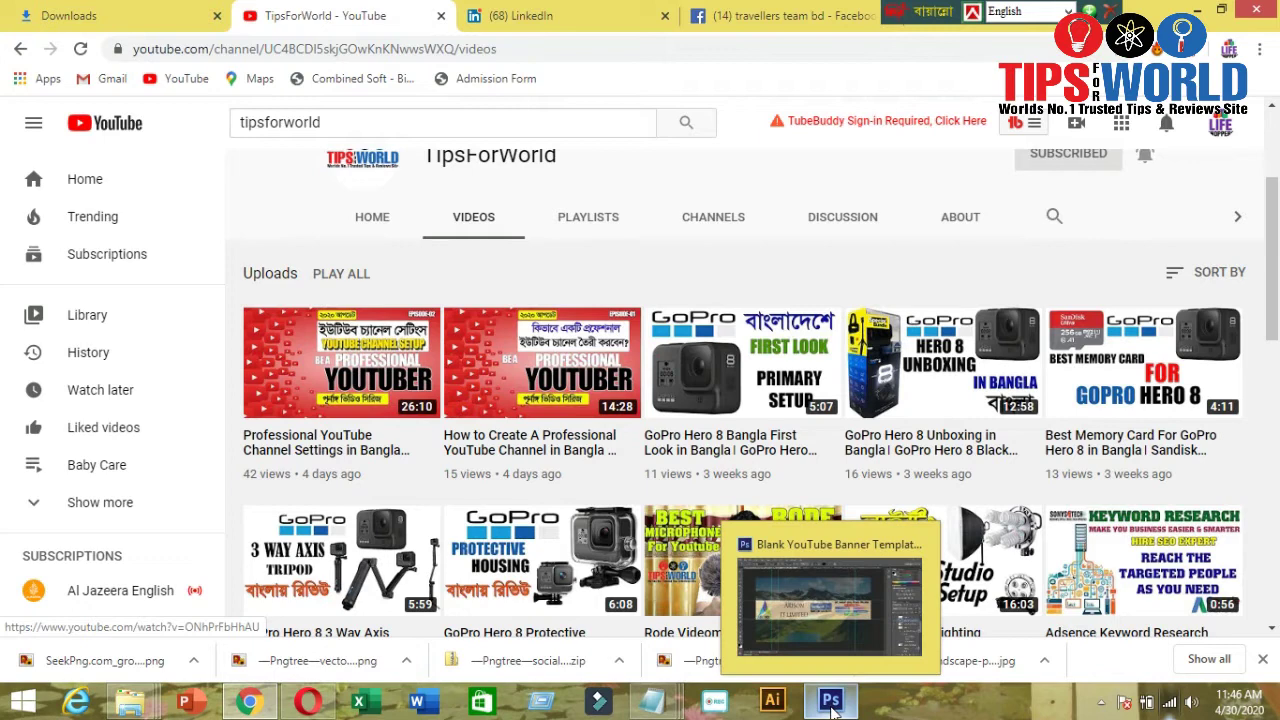
Bring Photoshop forward and open the New document dialog from the File menu, moved up-right.
click(830, 702)
click(52, 12)
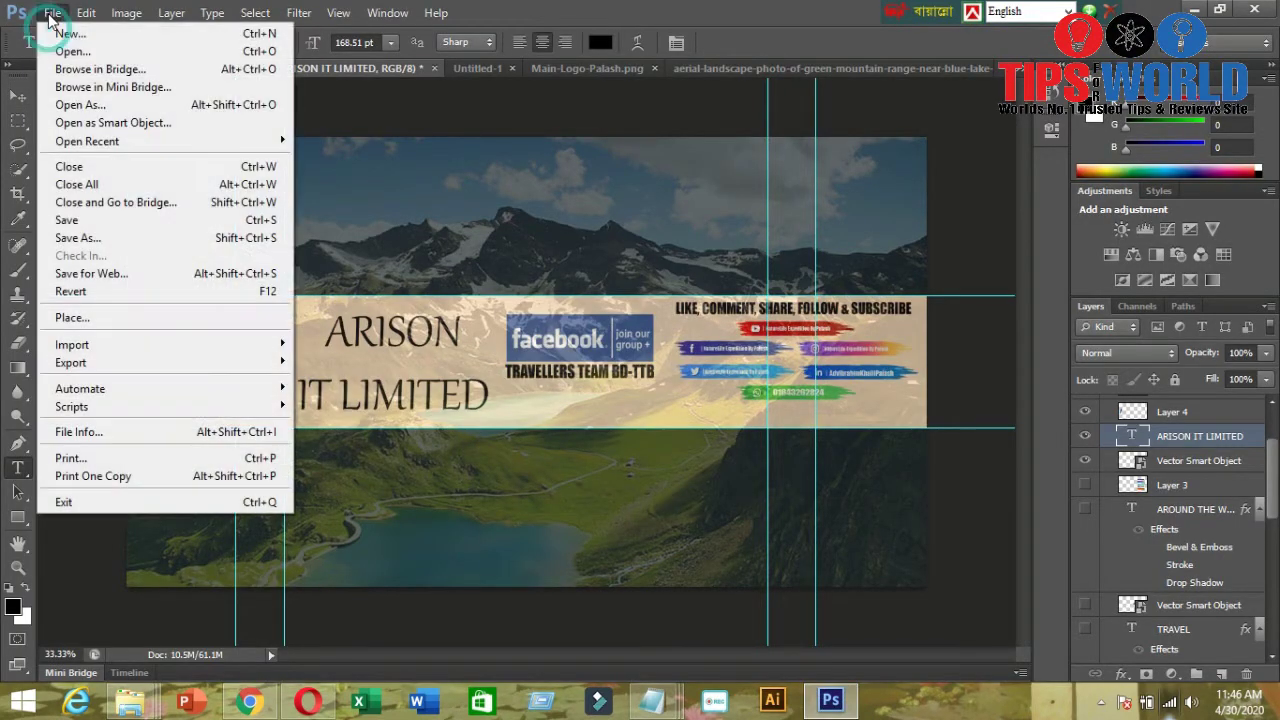
click(40, 30)
drag(566, 158, 804, 128)
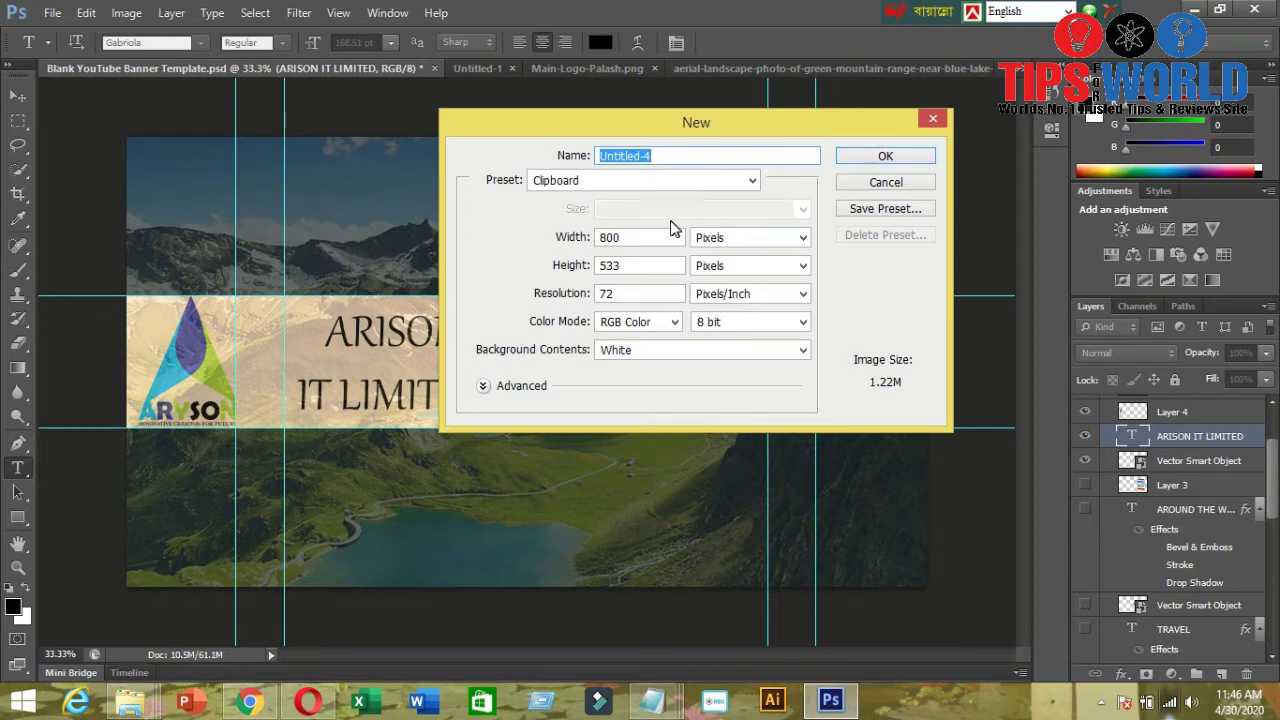
Enter a width of 1280 and height of 720 in pixels.
click(714, 240)
click(708, 256)
click(543, 240)
text(128)
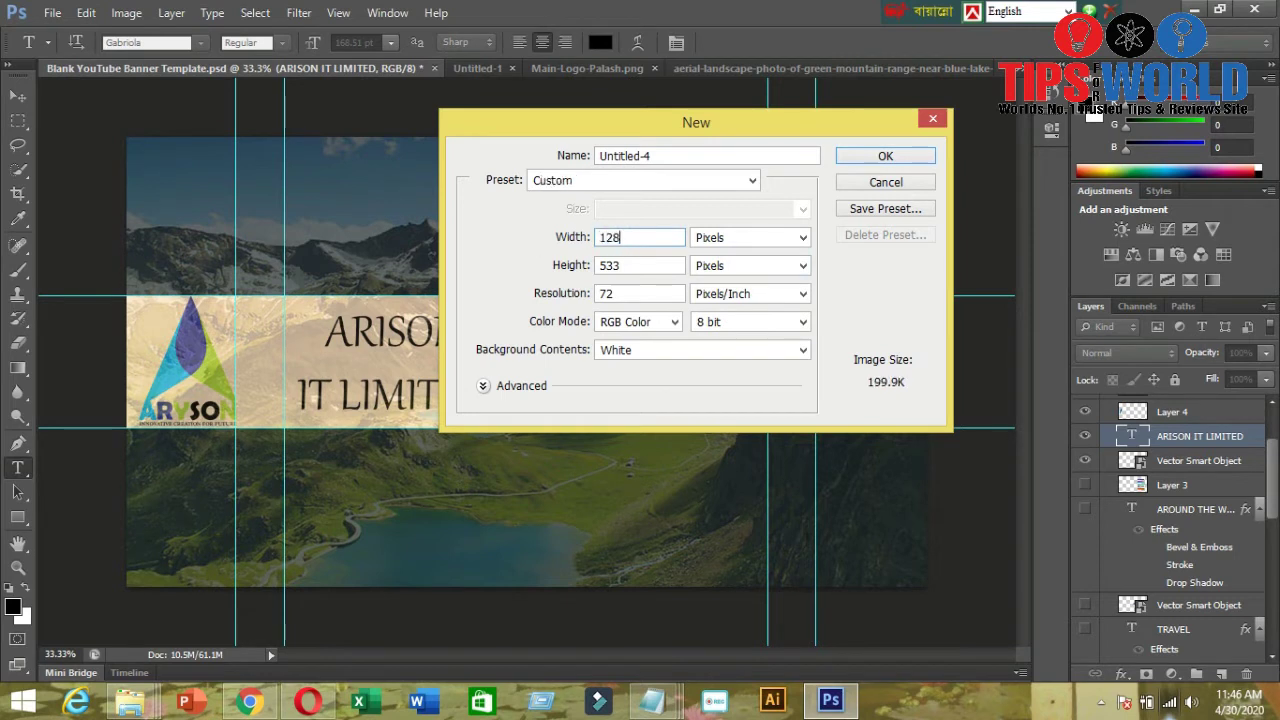
text(0)
click(634, 266)
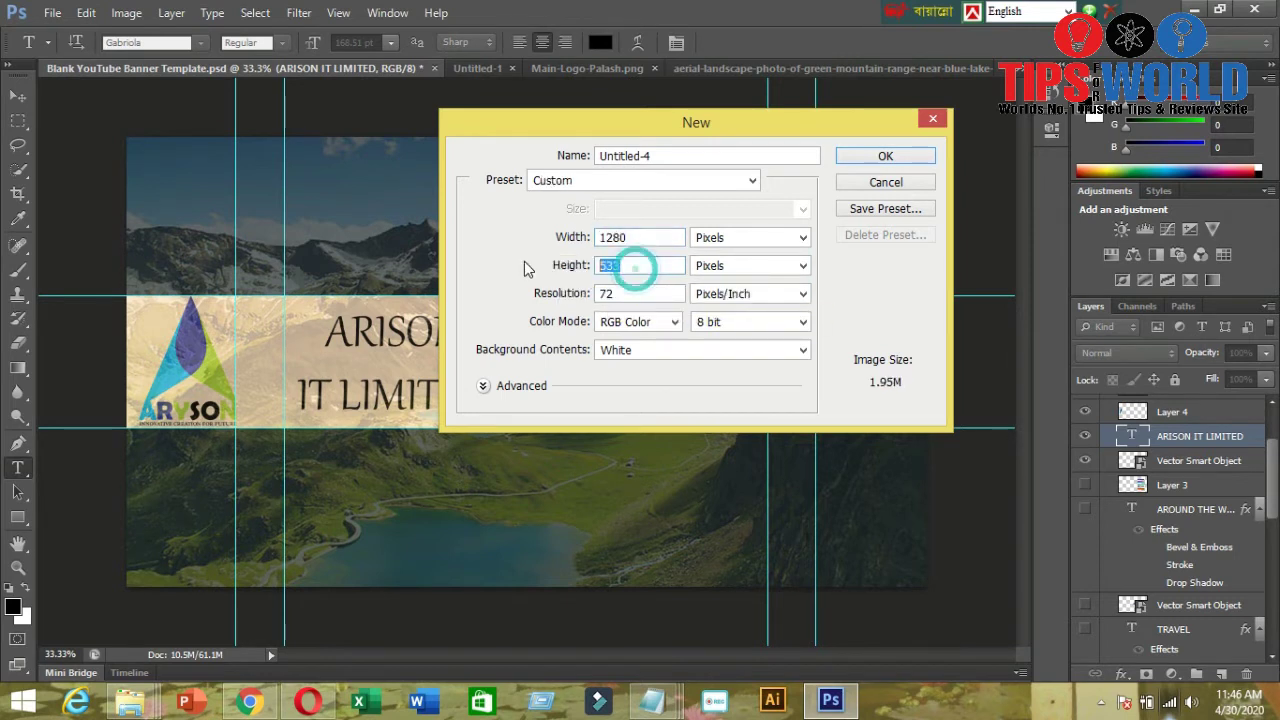
text(720)
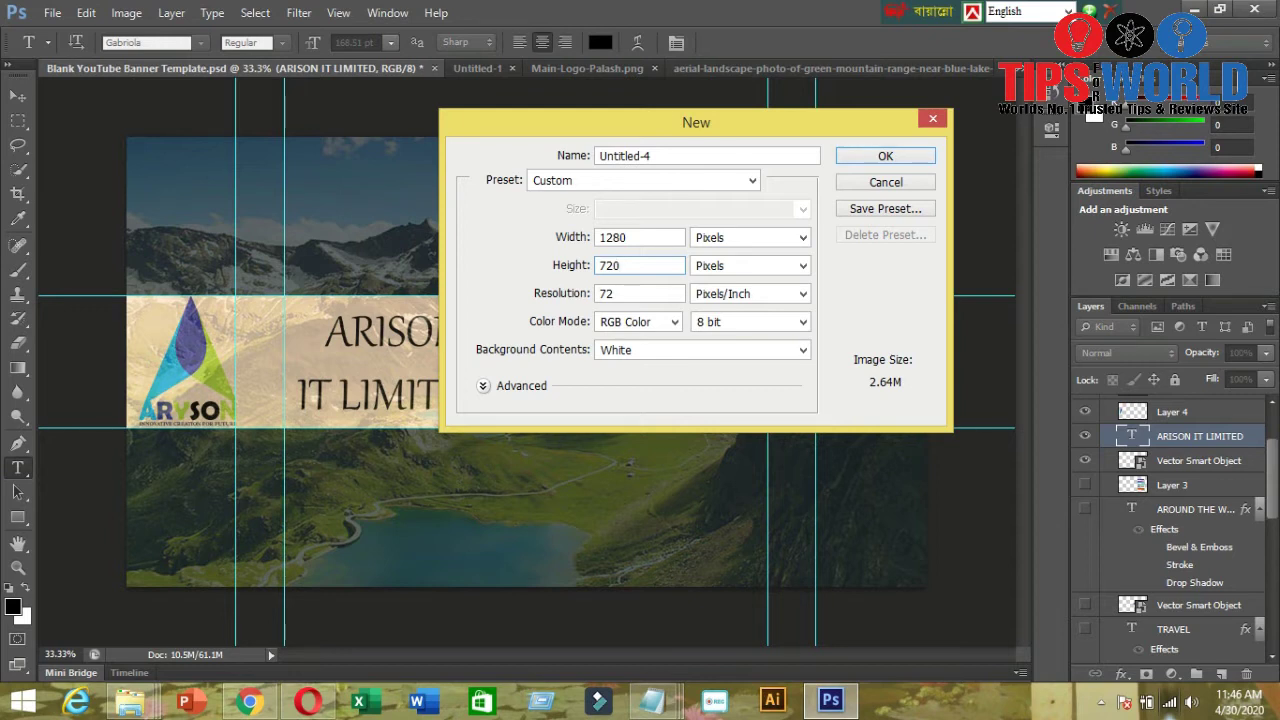
Confirm pixels as the width unit and keep the document name Untitled-4.
double_click(636, 237)
click(765, 242)
click(731, 256)
click(710, 256)
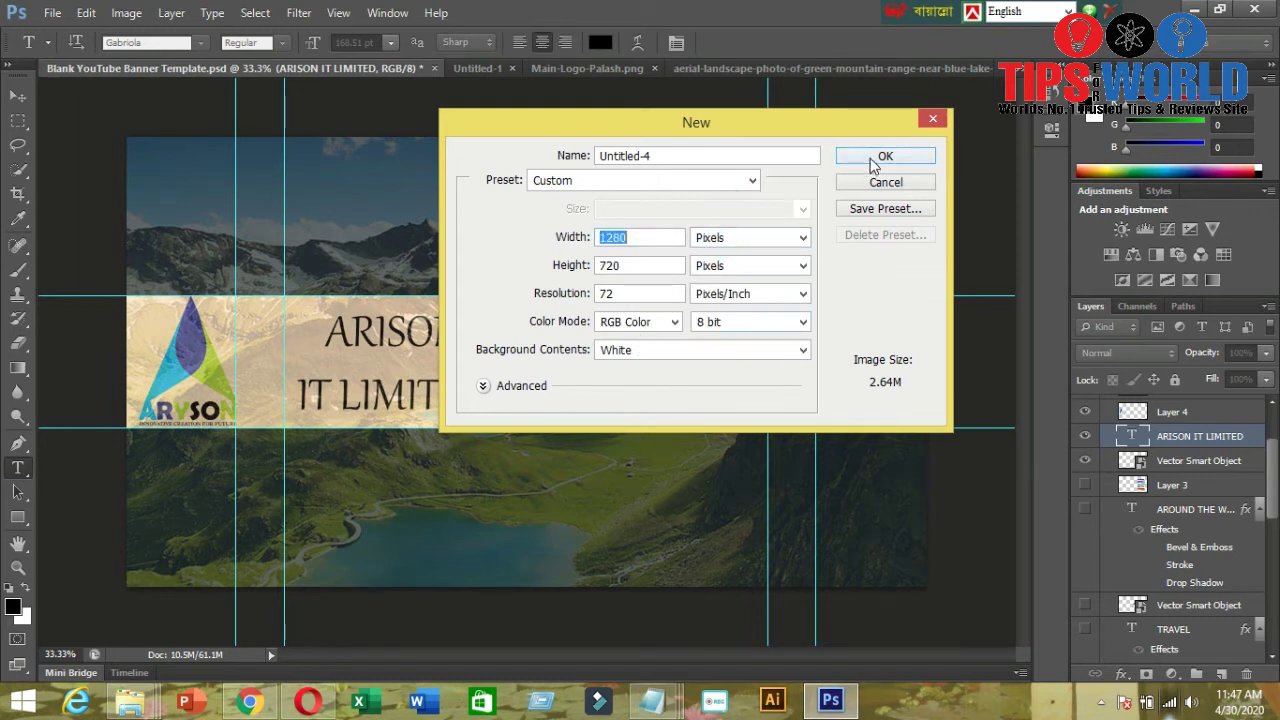
drag(679, 155, 505, 162)
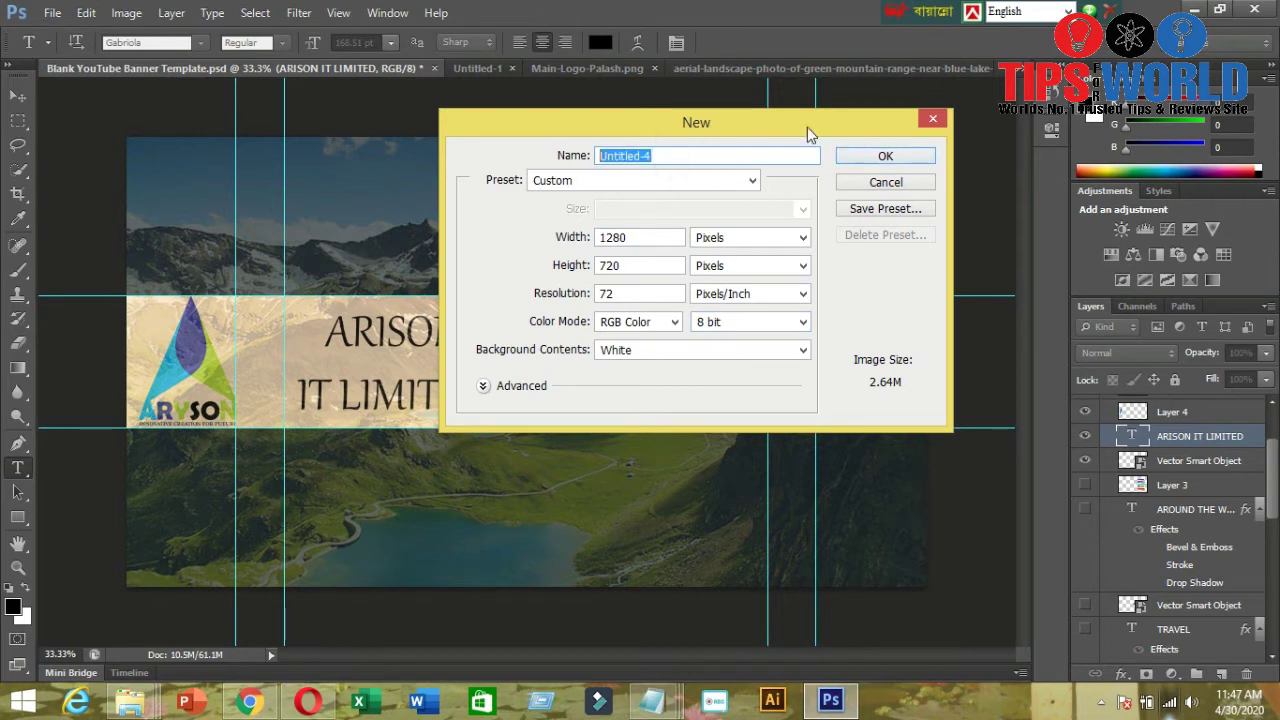
click(734, 160)
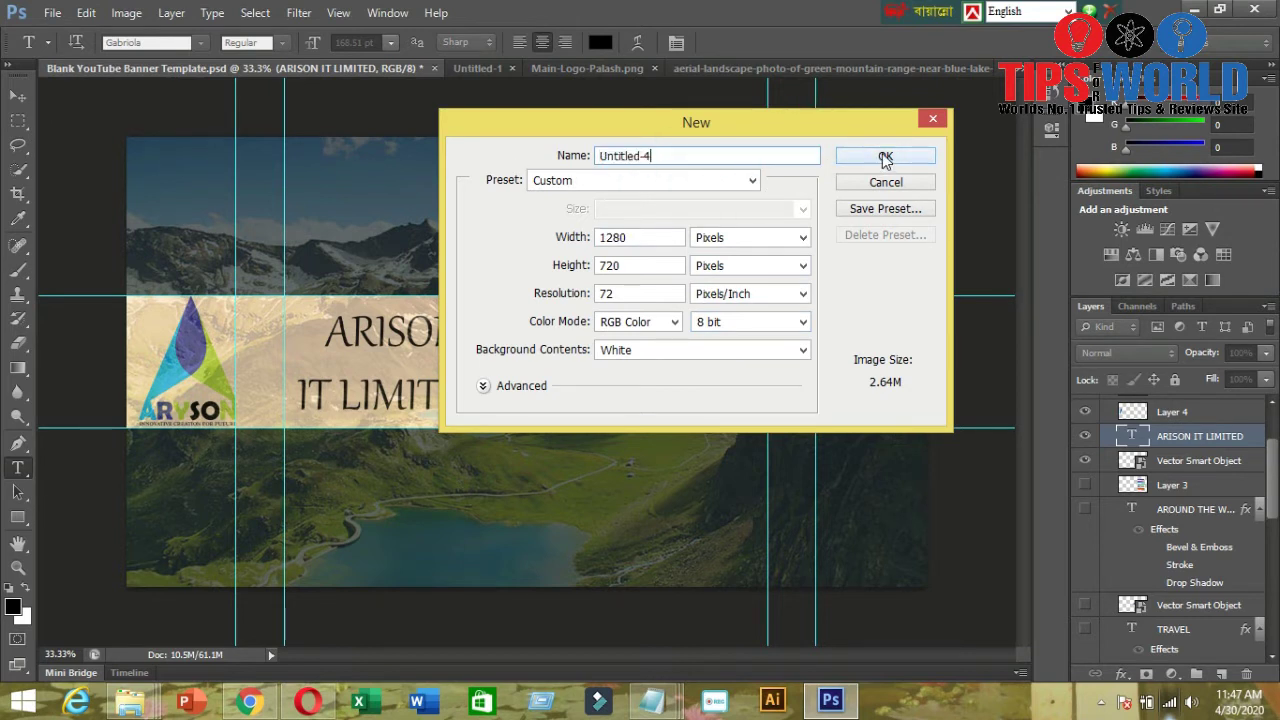
Create the blank 1280 × 720 Untitled-4 canvas, then return to the Chrome browser.
click(885, 158)
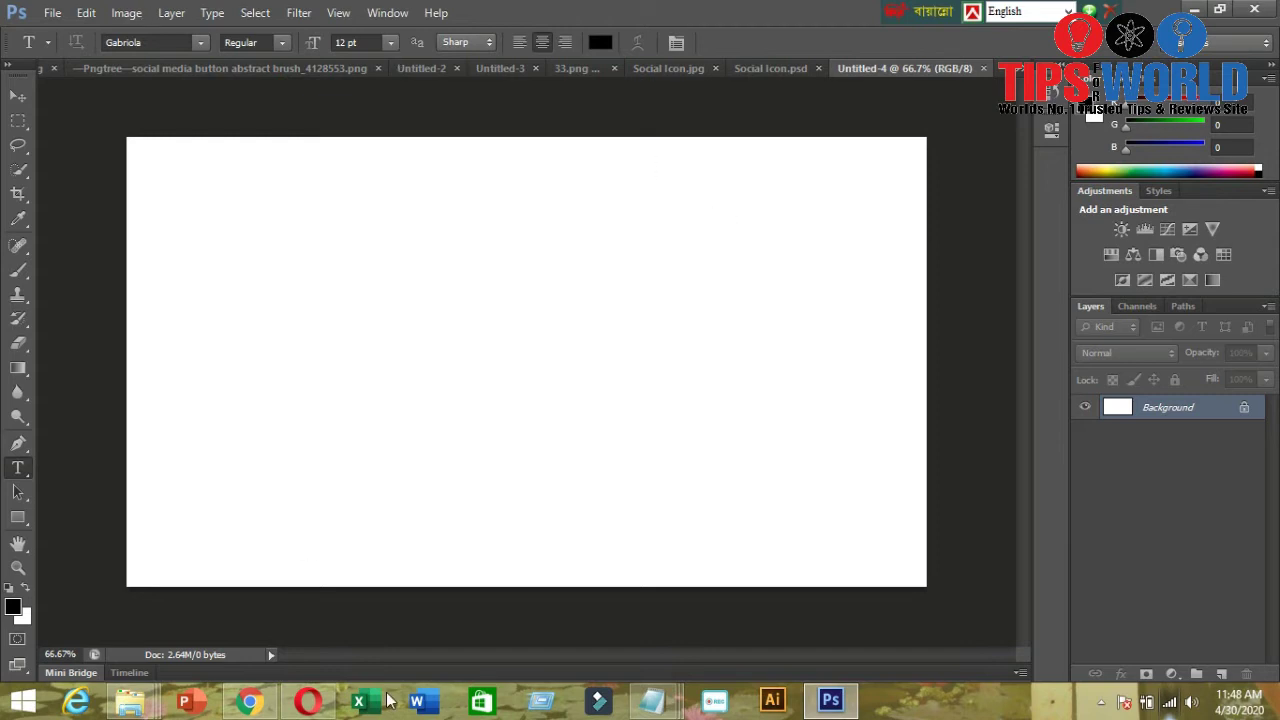
click(249, 700)
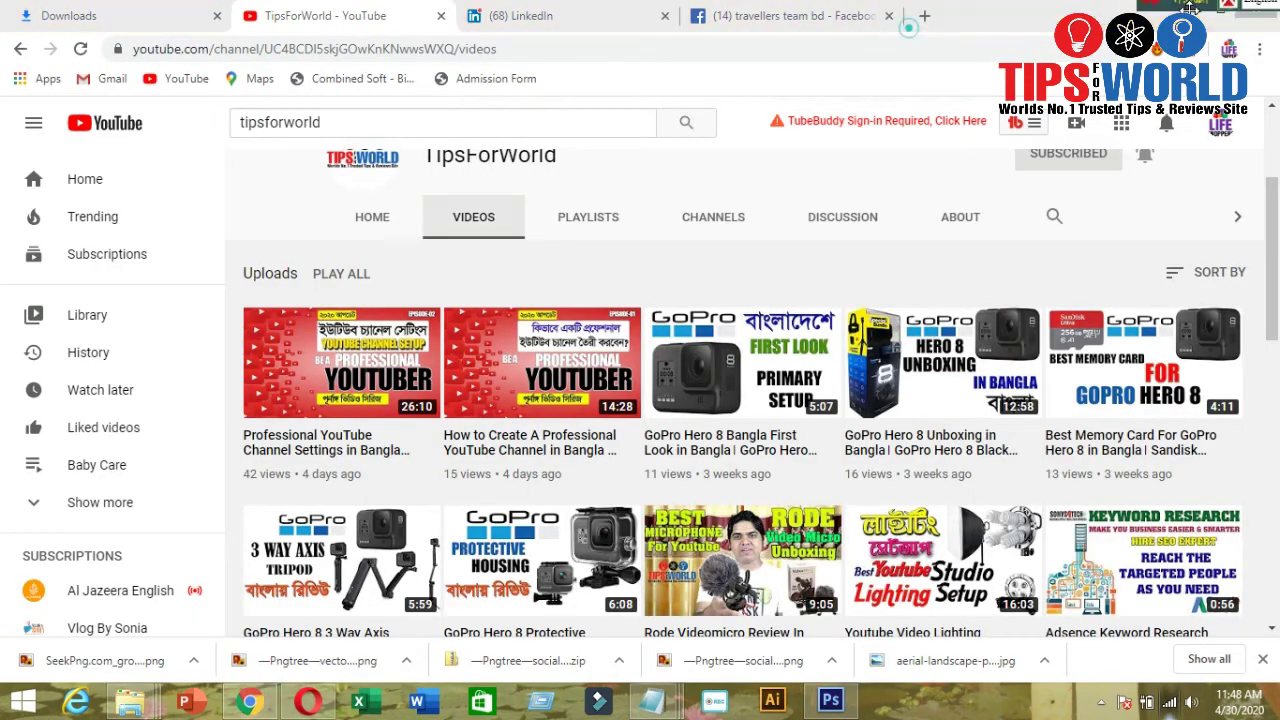
Search Google for 'hero 8' in a new tab and show the image results.
click(920, 18)
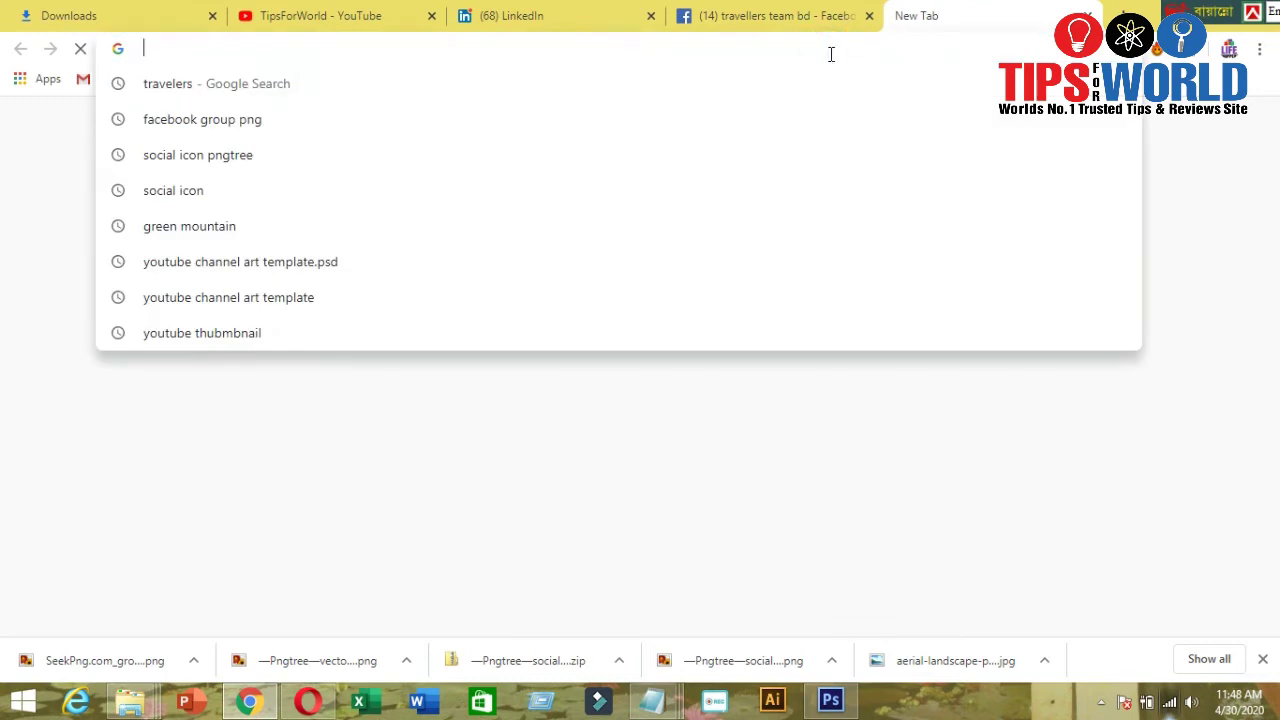
text(hero 8)
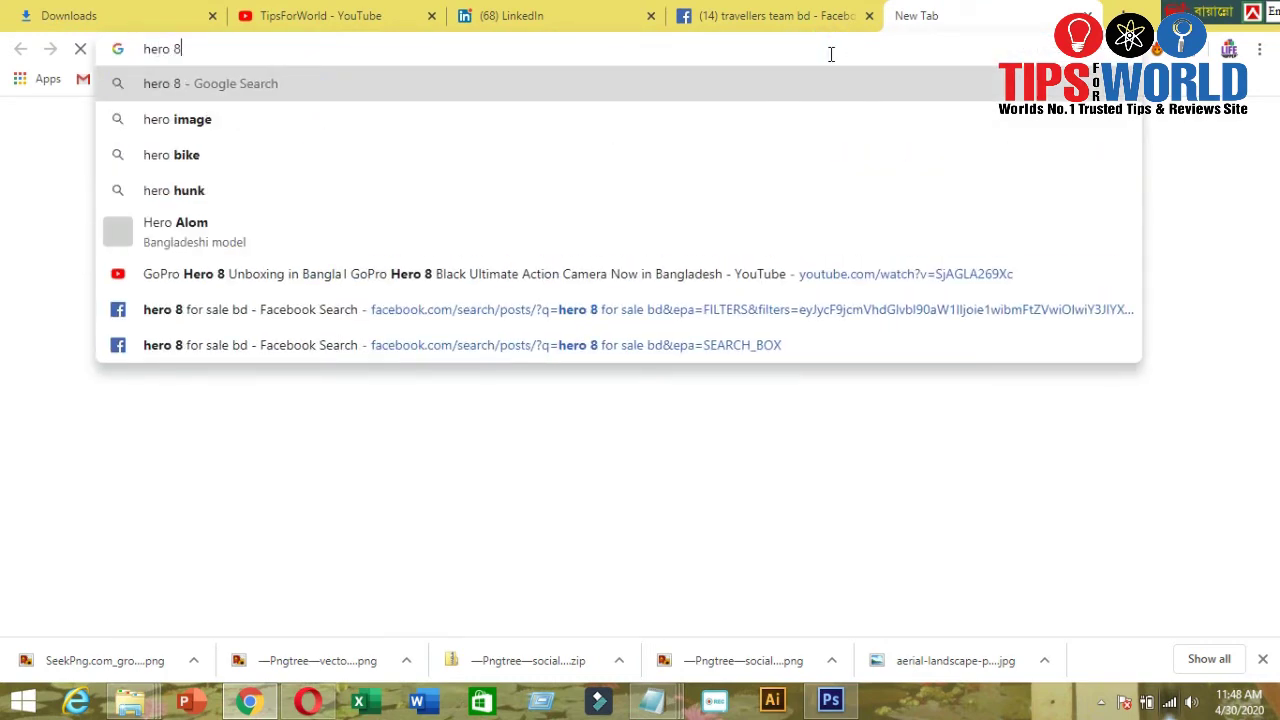
key(Return)
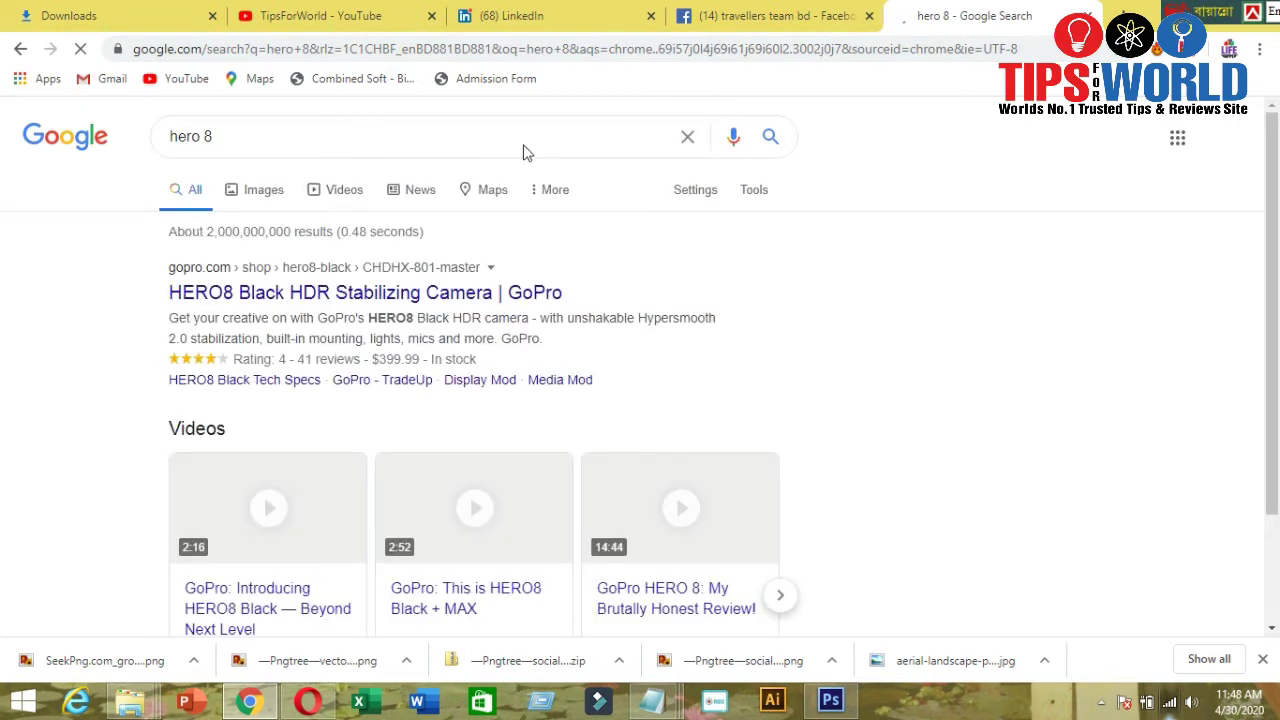
click(260, 197)
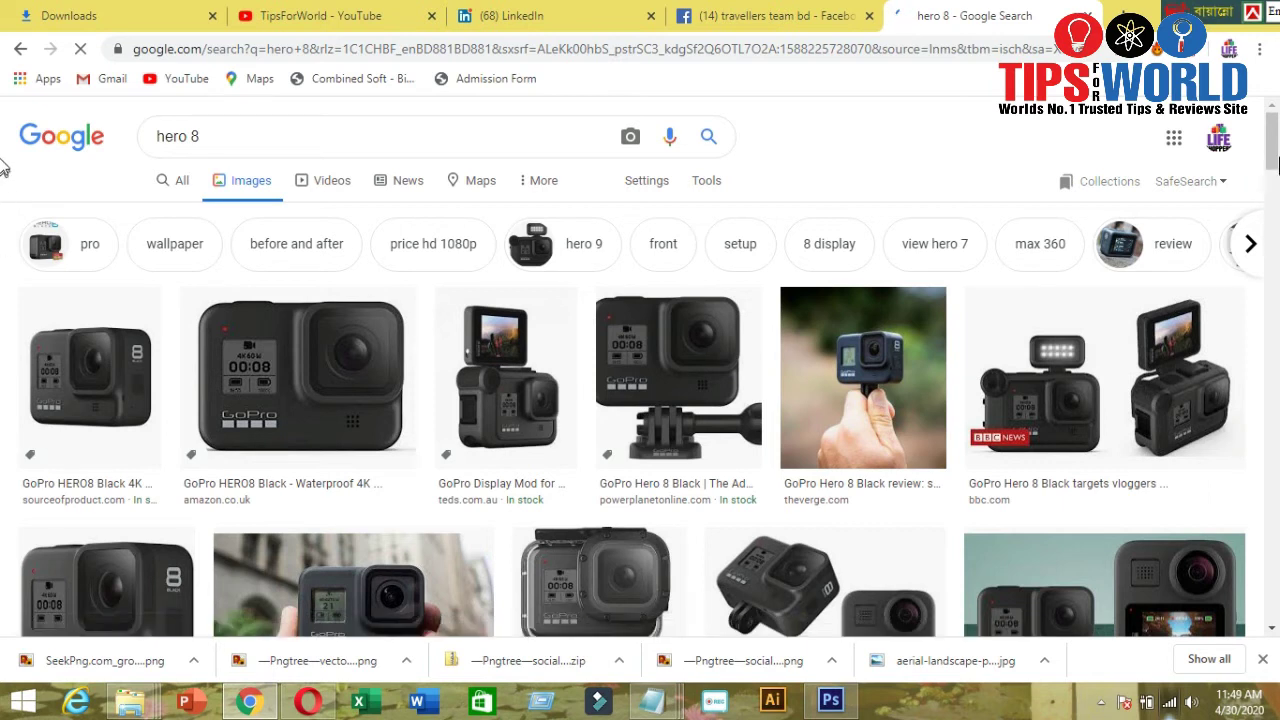
Scroll through the hero 8 image results to browse GoPro Hero 8 photos.
scroll(3, 168, down, 1)
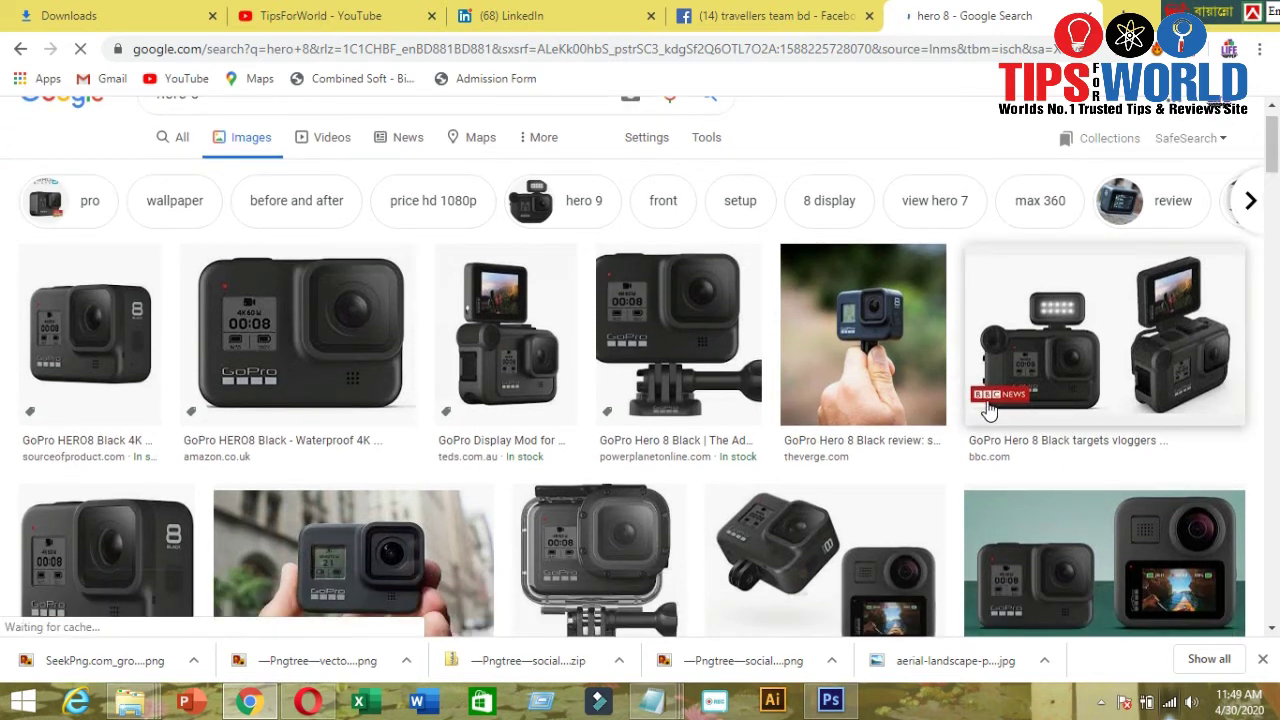
scroll(3, 170, down, 2)
scroll(3, 170, down, 1)
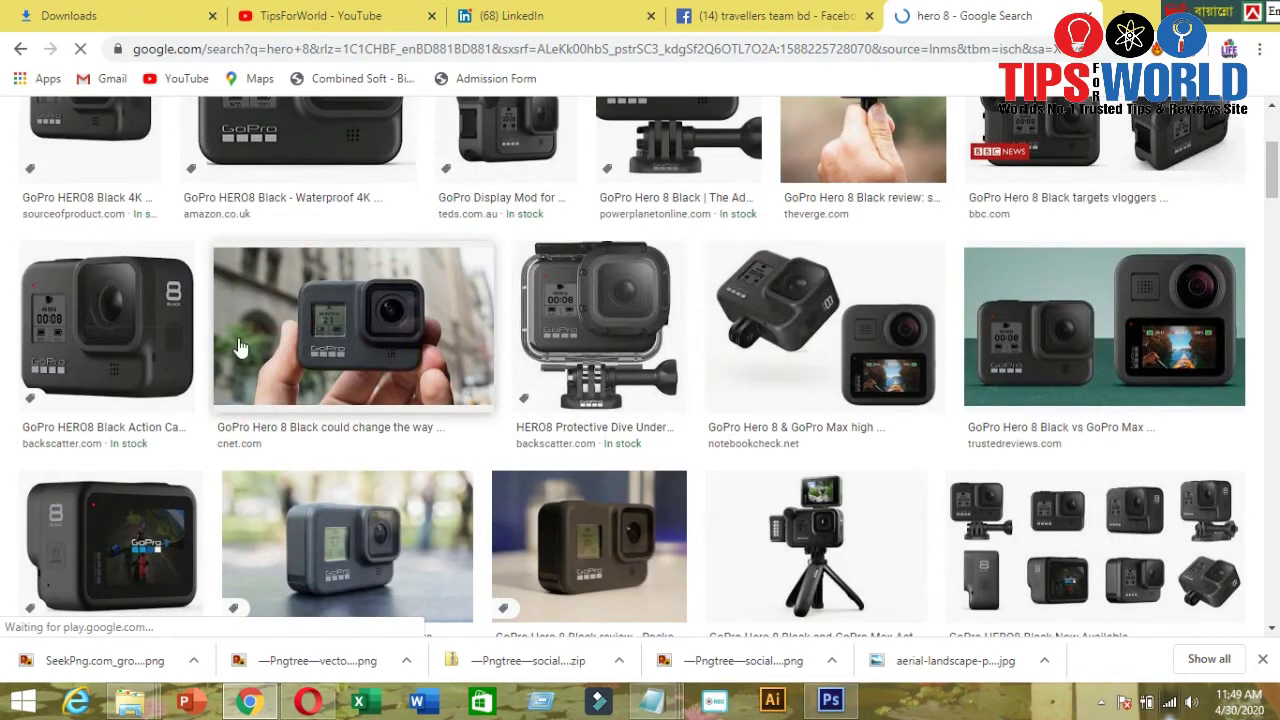
scroll(3, 180, down, 2)
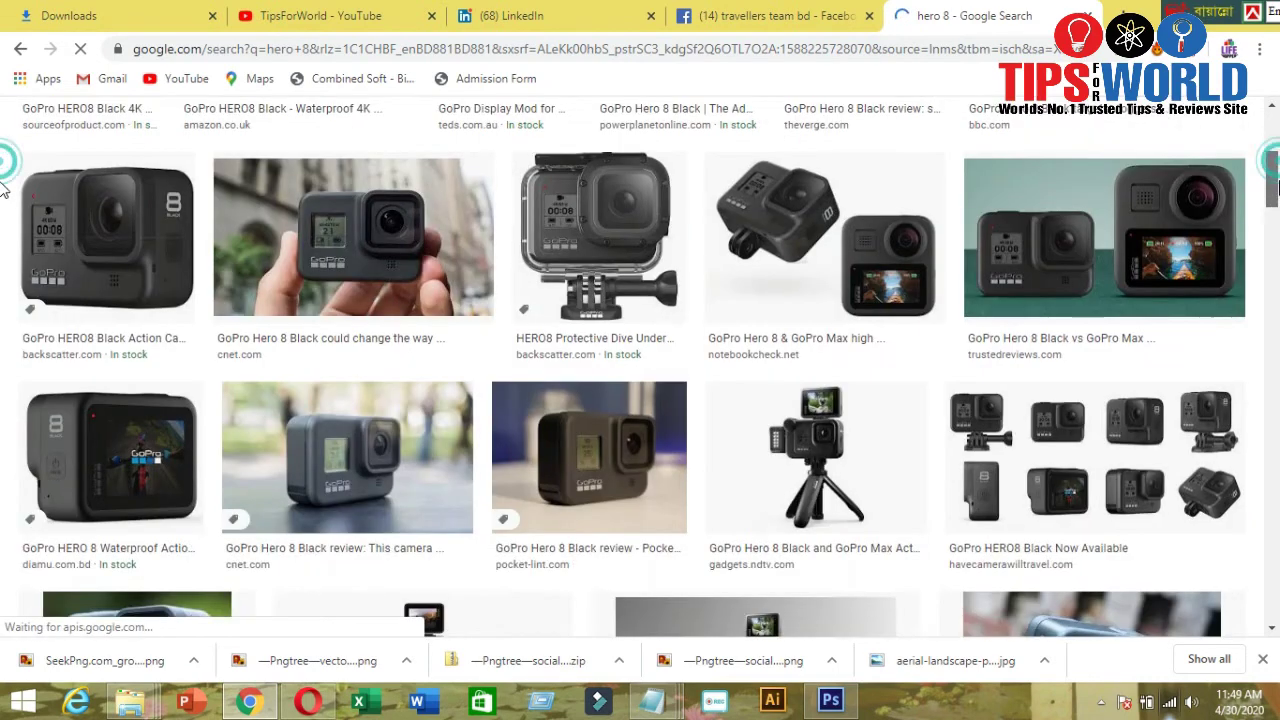
scroll(4, 195, down, 2)
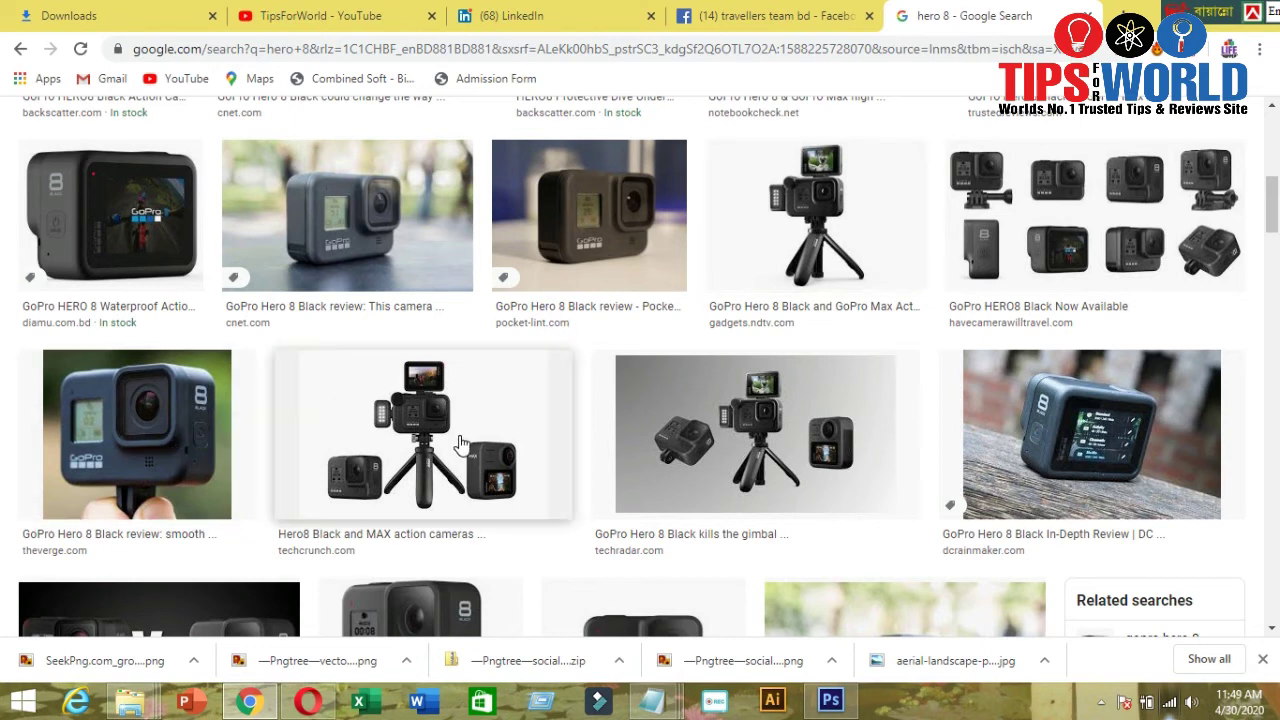
scroll(5, 270, down, 5)
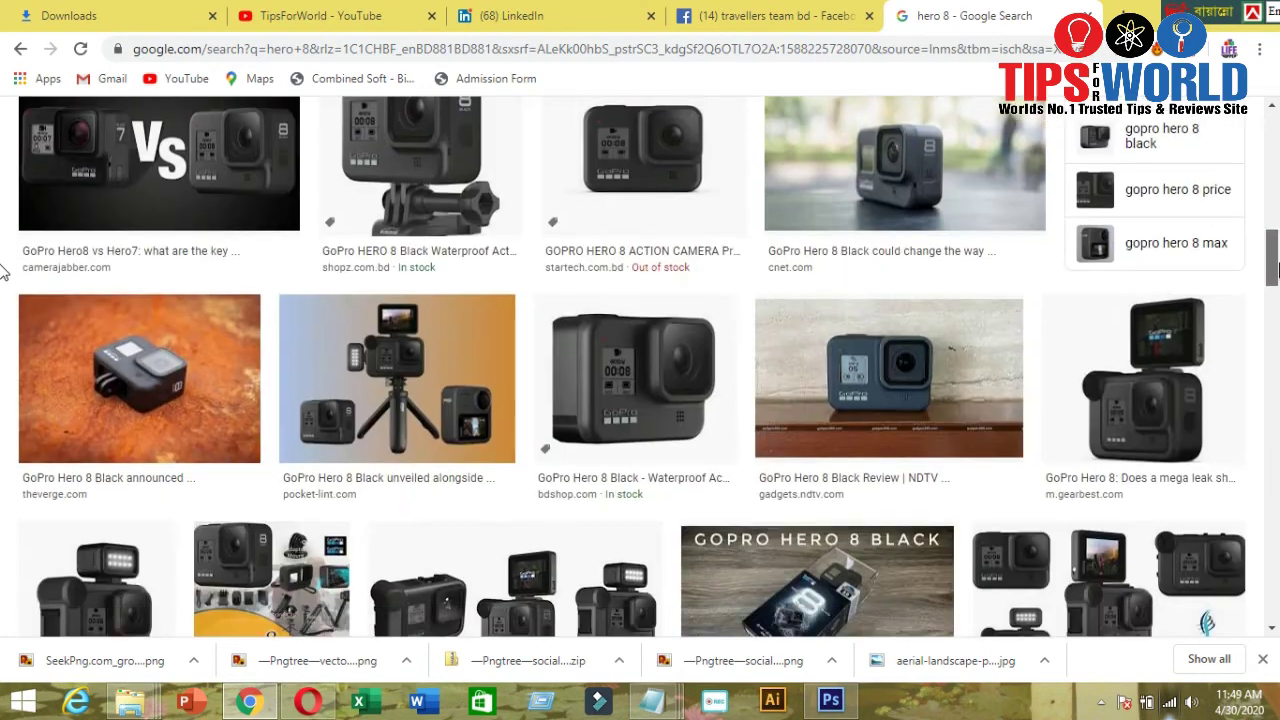
scroll(5, 270, up, 2)
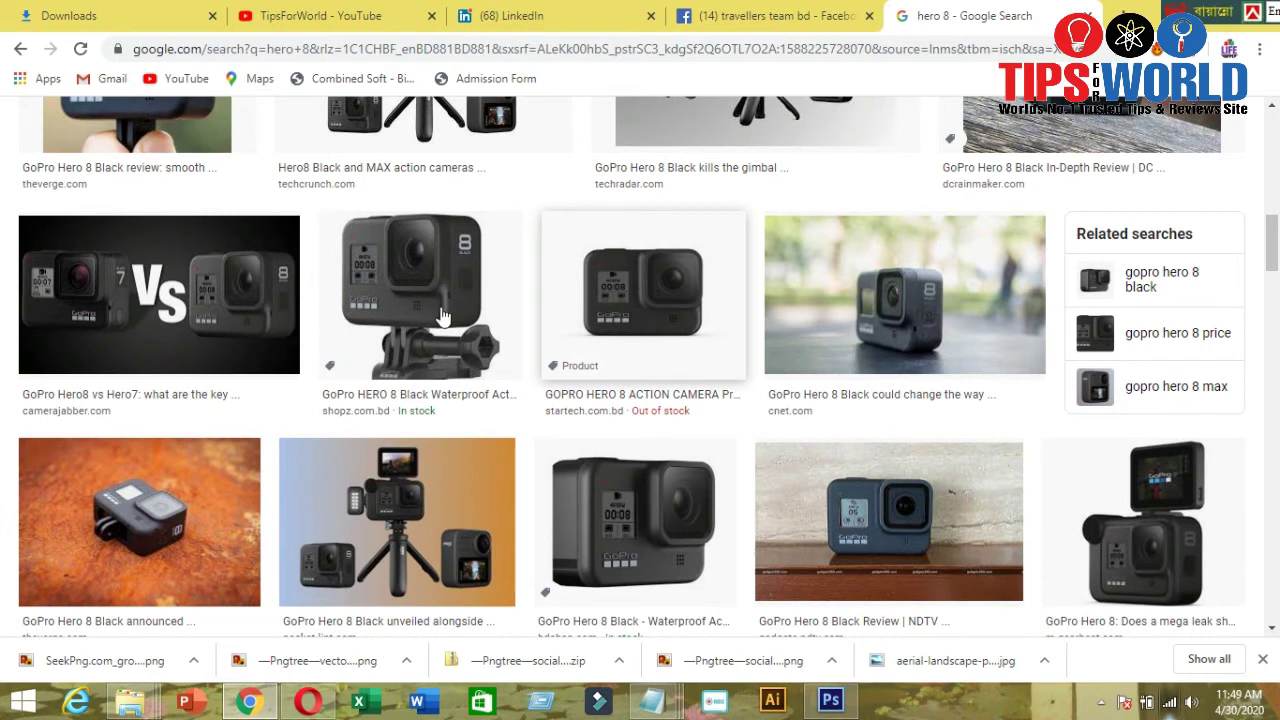
Save the ShopZ GoPro HERO8 Black mount photo to the Desktop as GoPro-HERO8-Black-600x600.
click(443, 290)
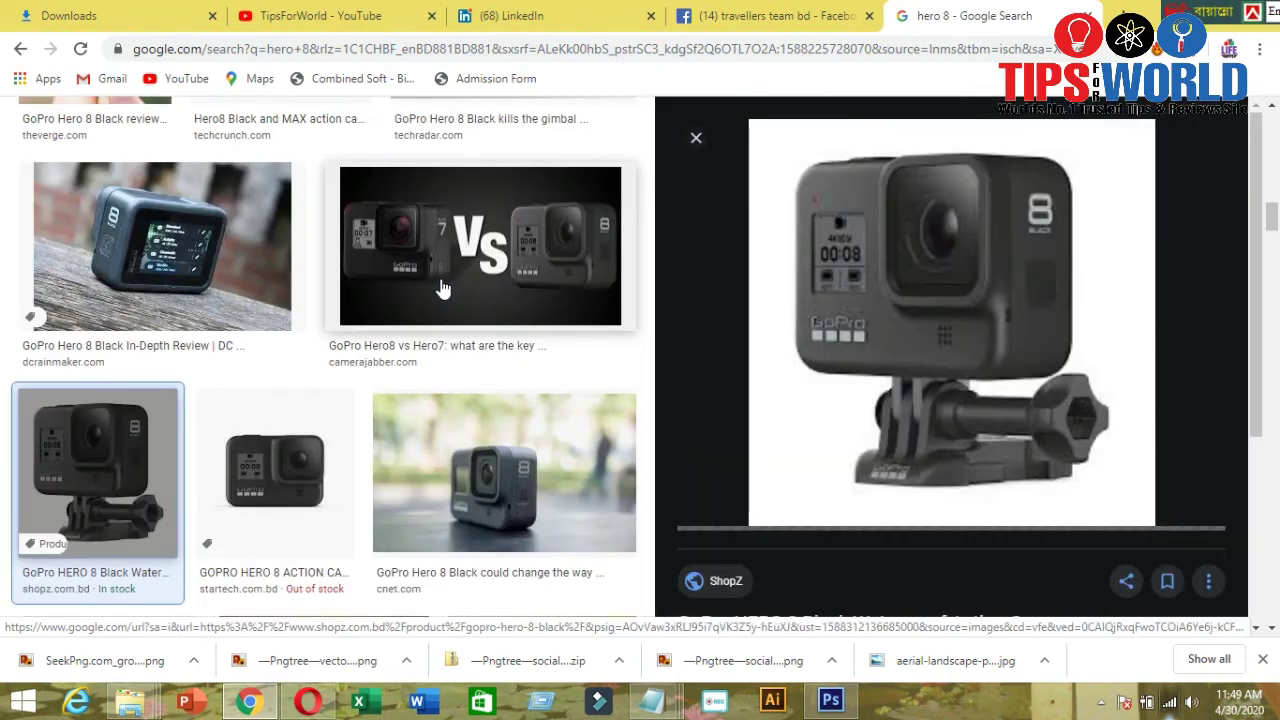
right_click(1025, 200)
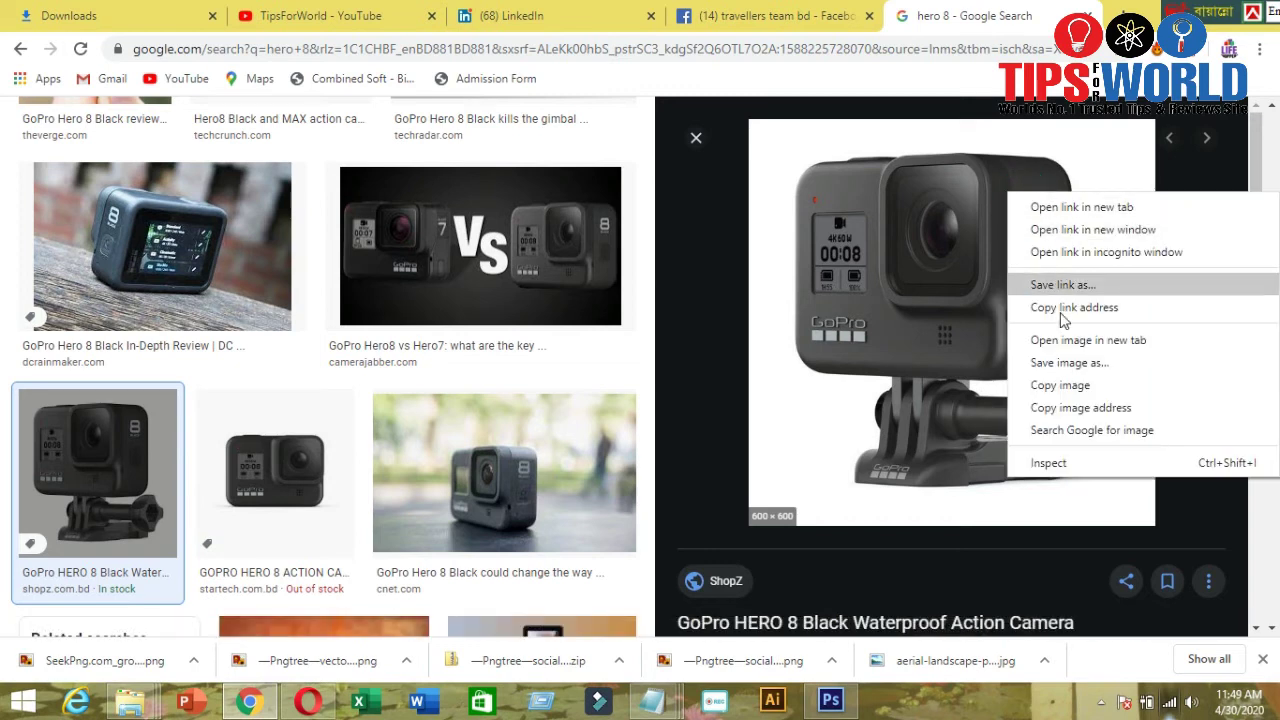
click(1080, 364)
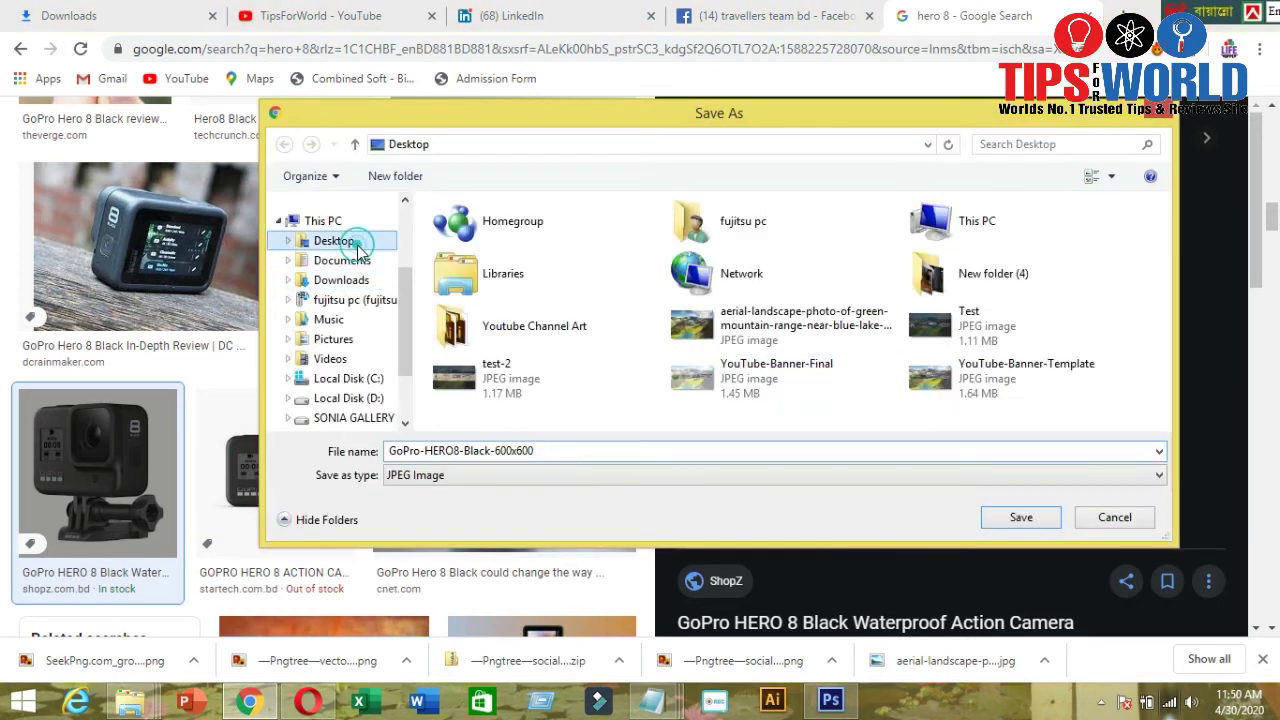
click(1045, 518)
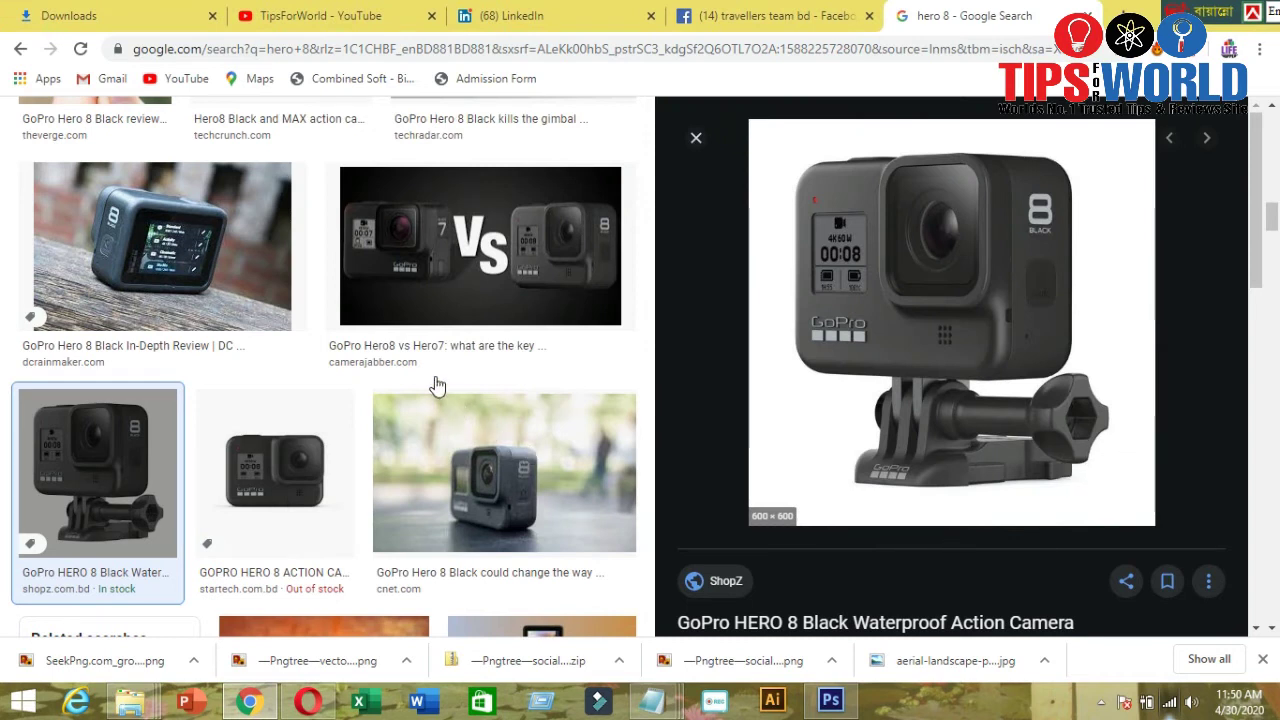
Open GoPro-HERO8-Black-600x600 from the Desktop in Photoshop.
click(830, 700)
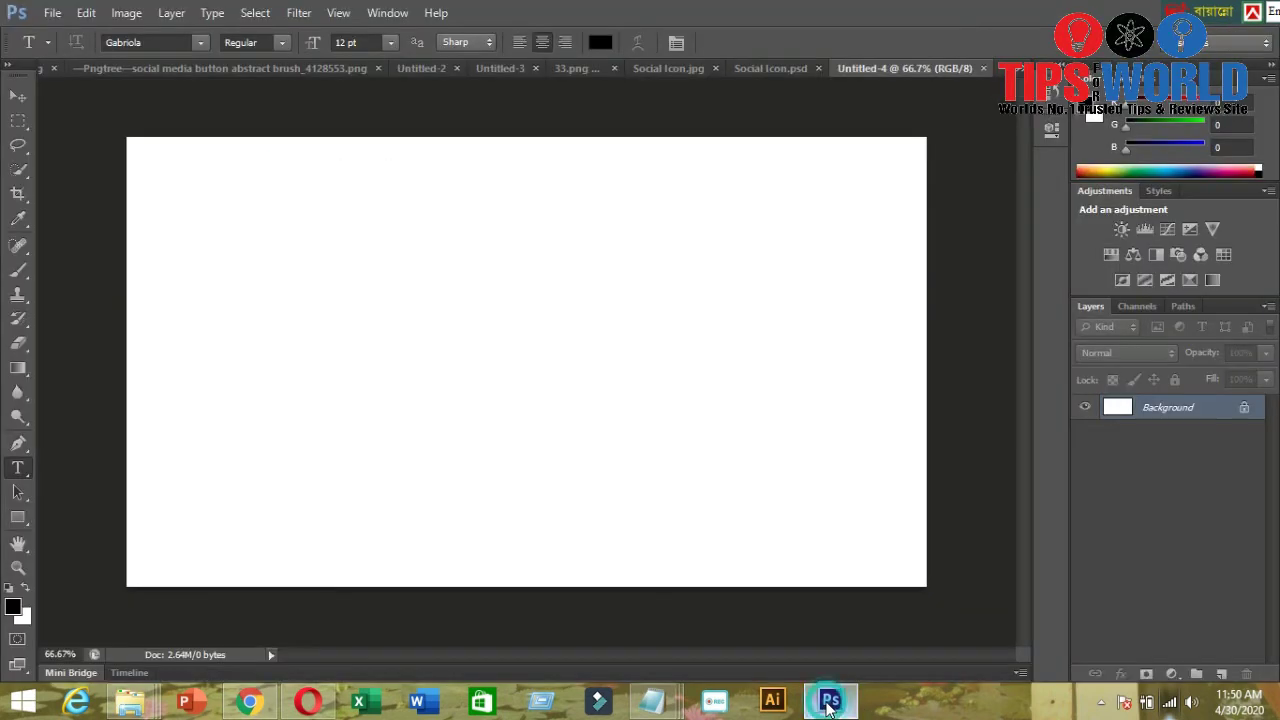
click(52, 13)
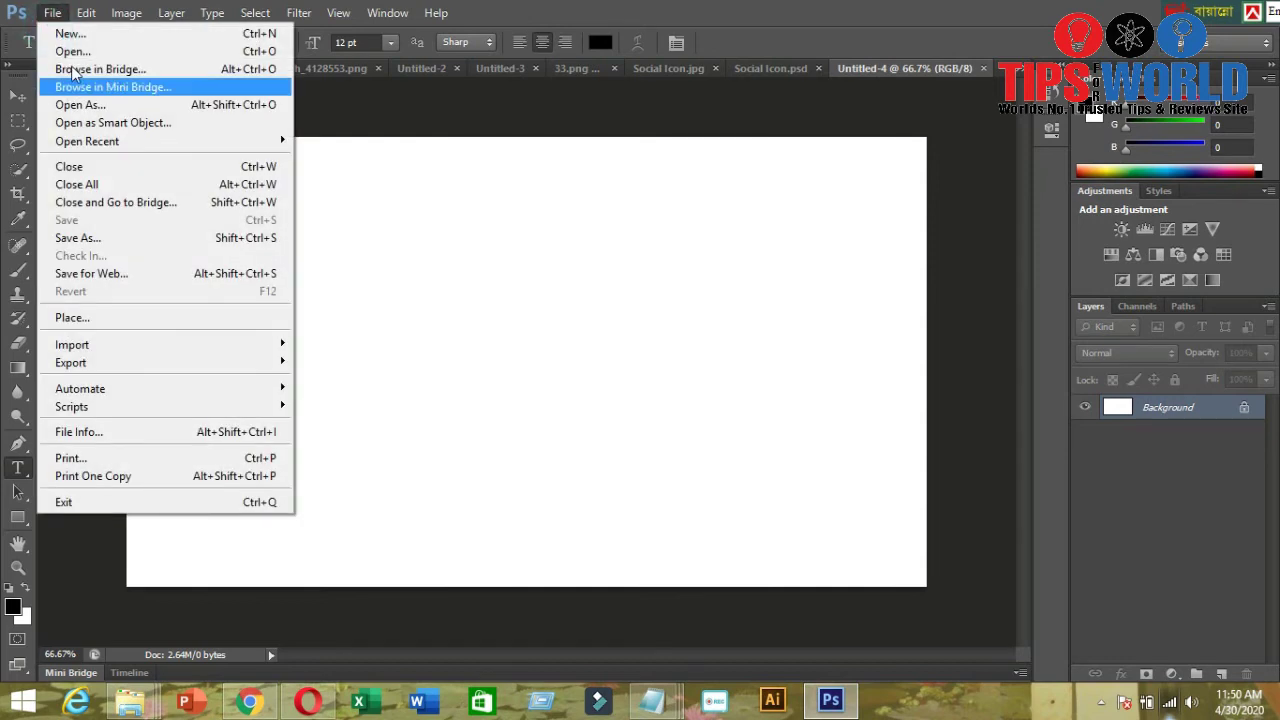
click(78, 51)
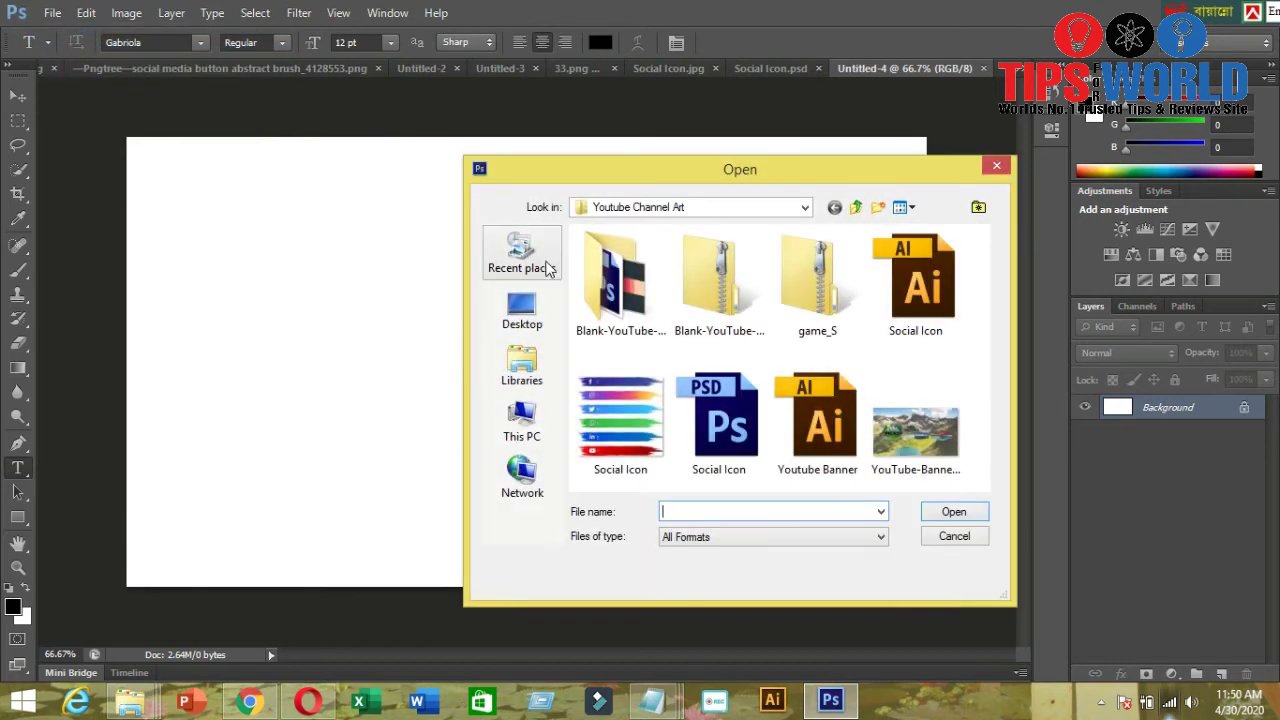
click(535, 323)
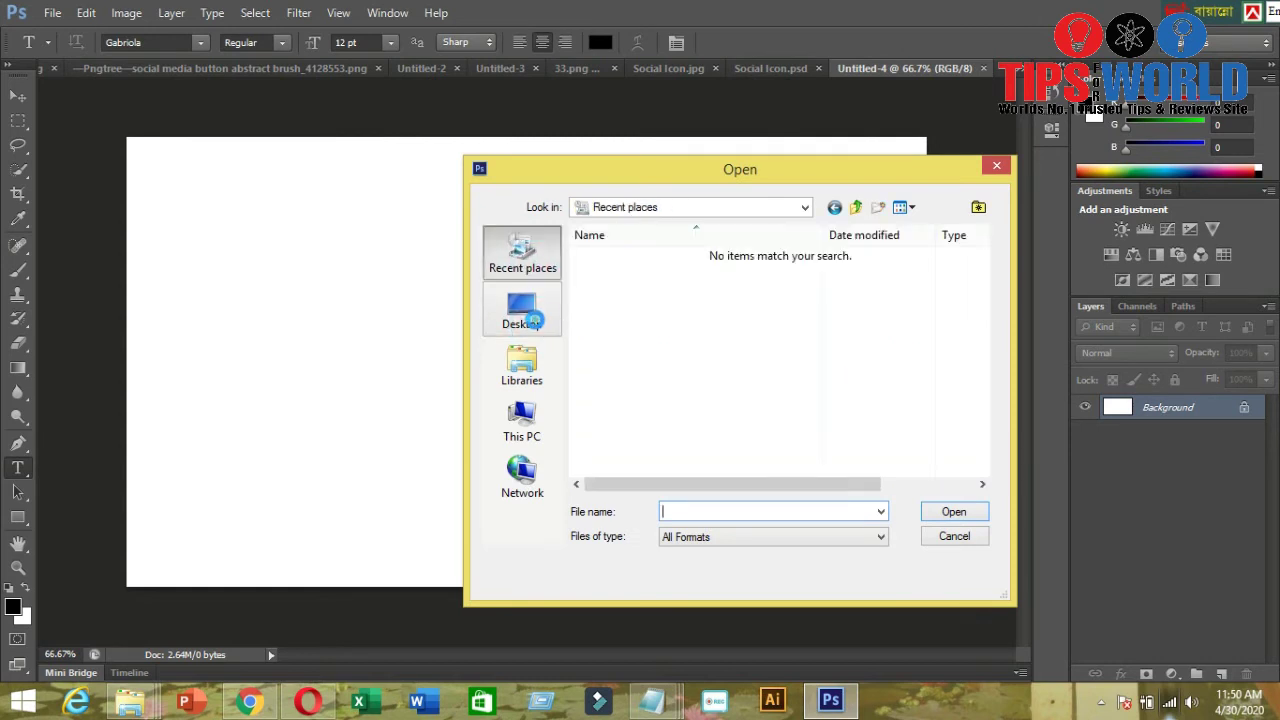
click(535, 320)
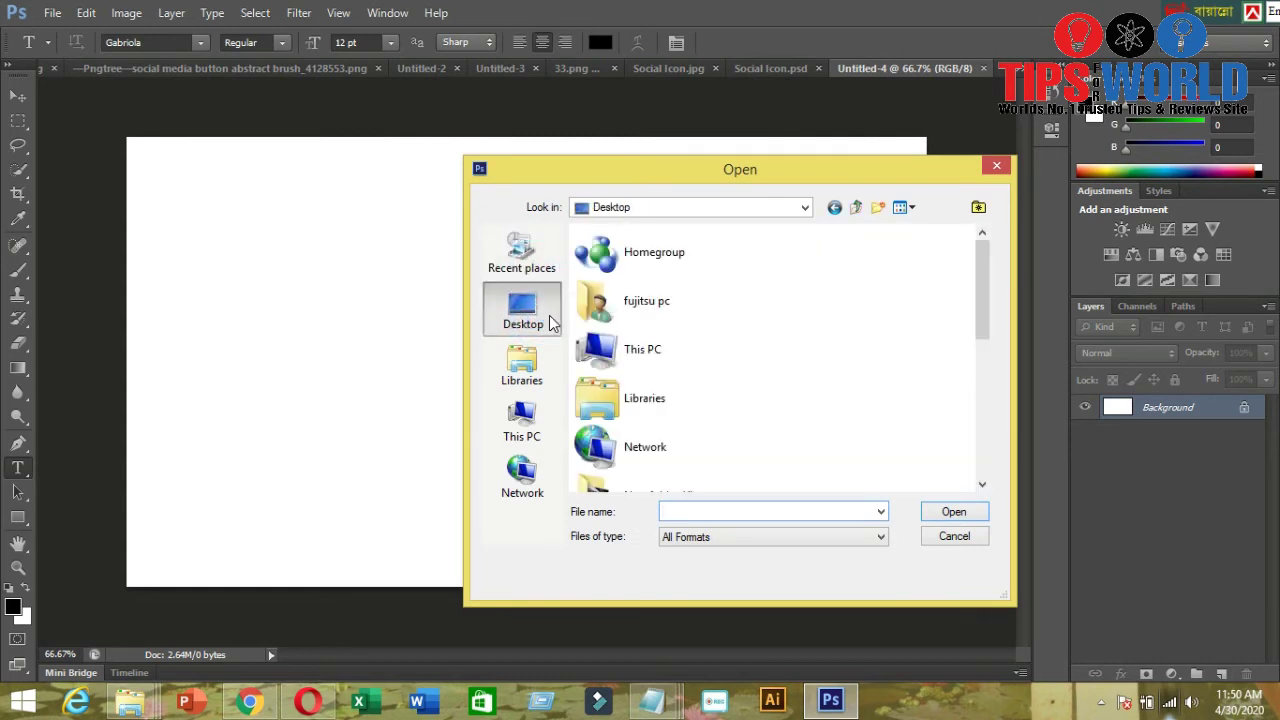
drag(988, 279, 990, 375)
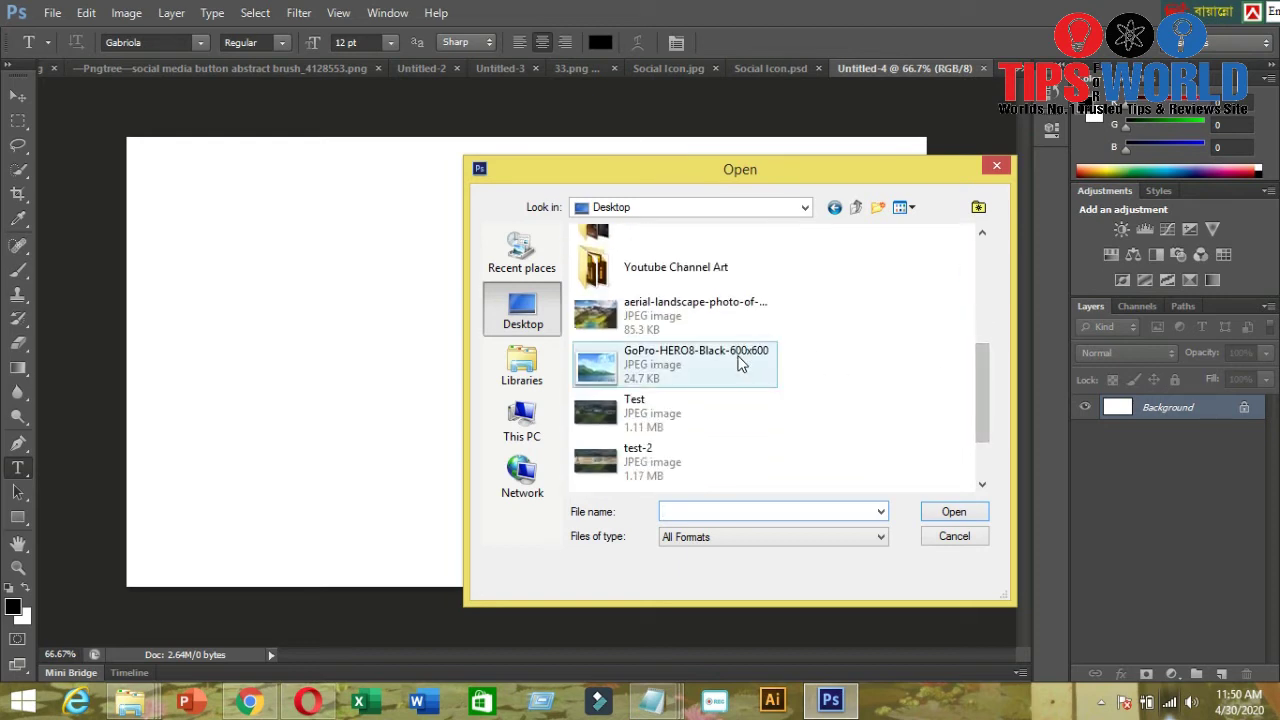
click(742, 362)
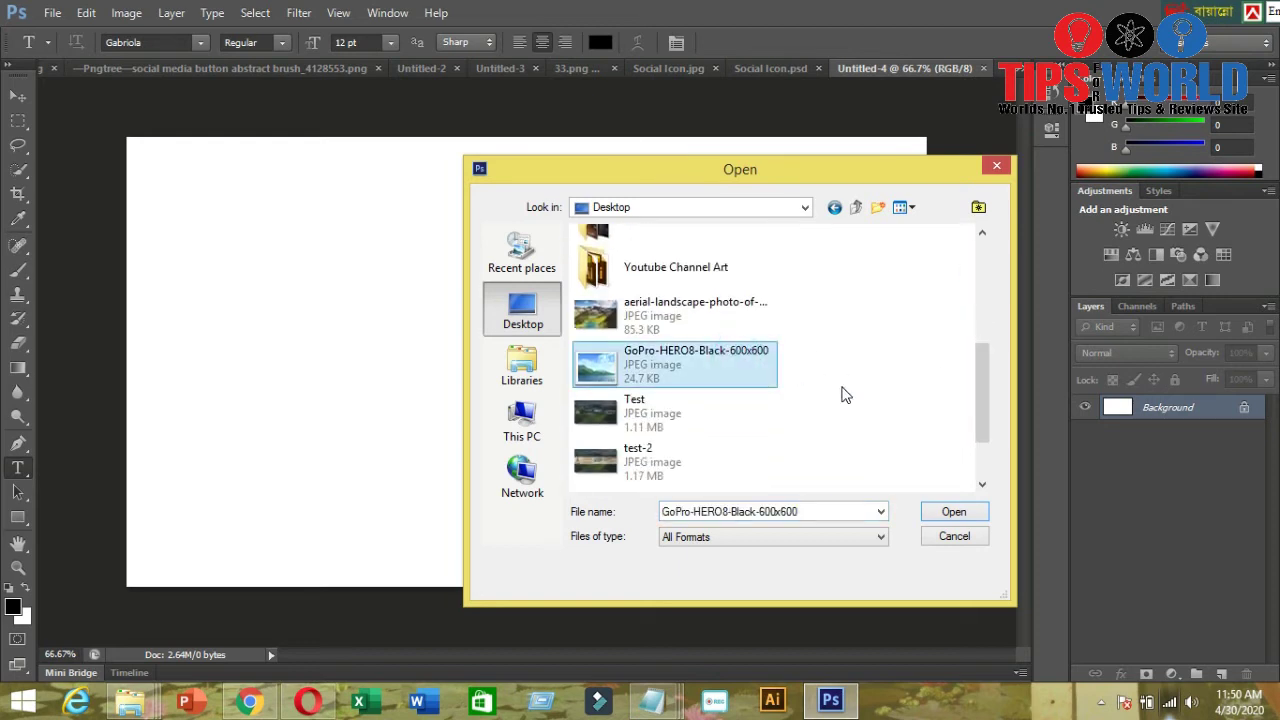
click(950, 514)
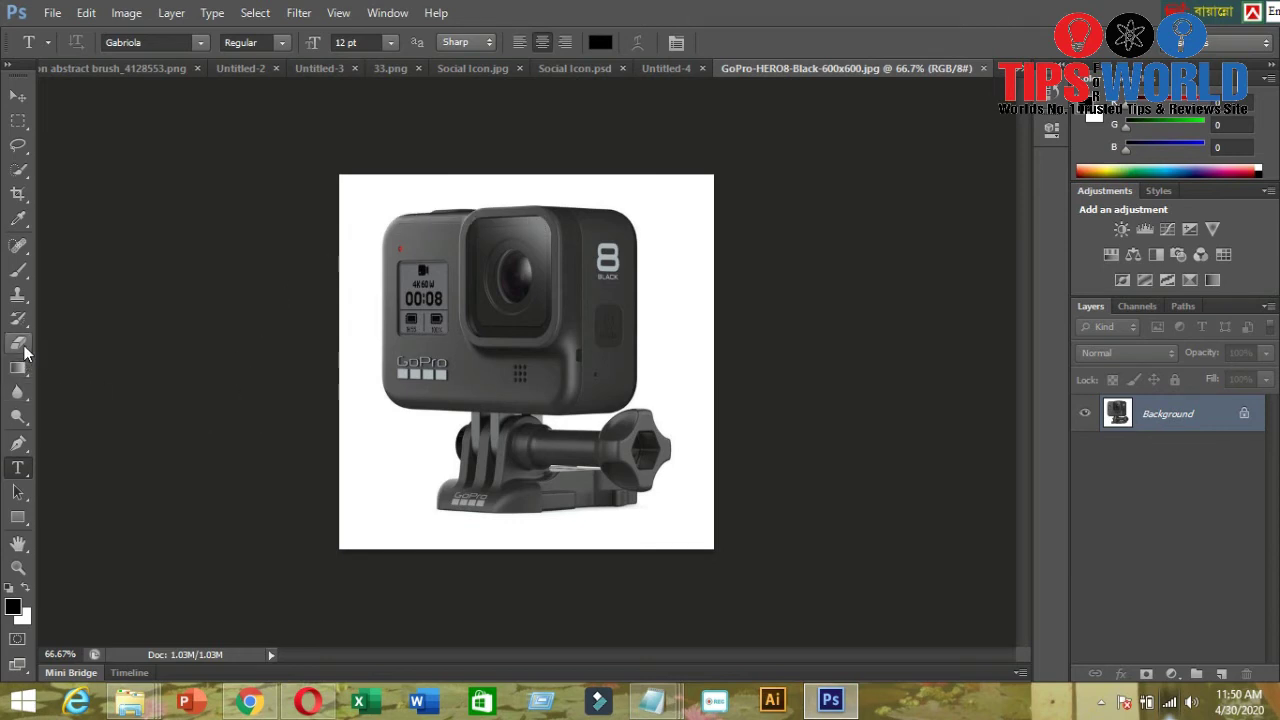
Erase the GoPro image's white background with the Magic Eraser Tool.
click(24, 350)
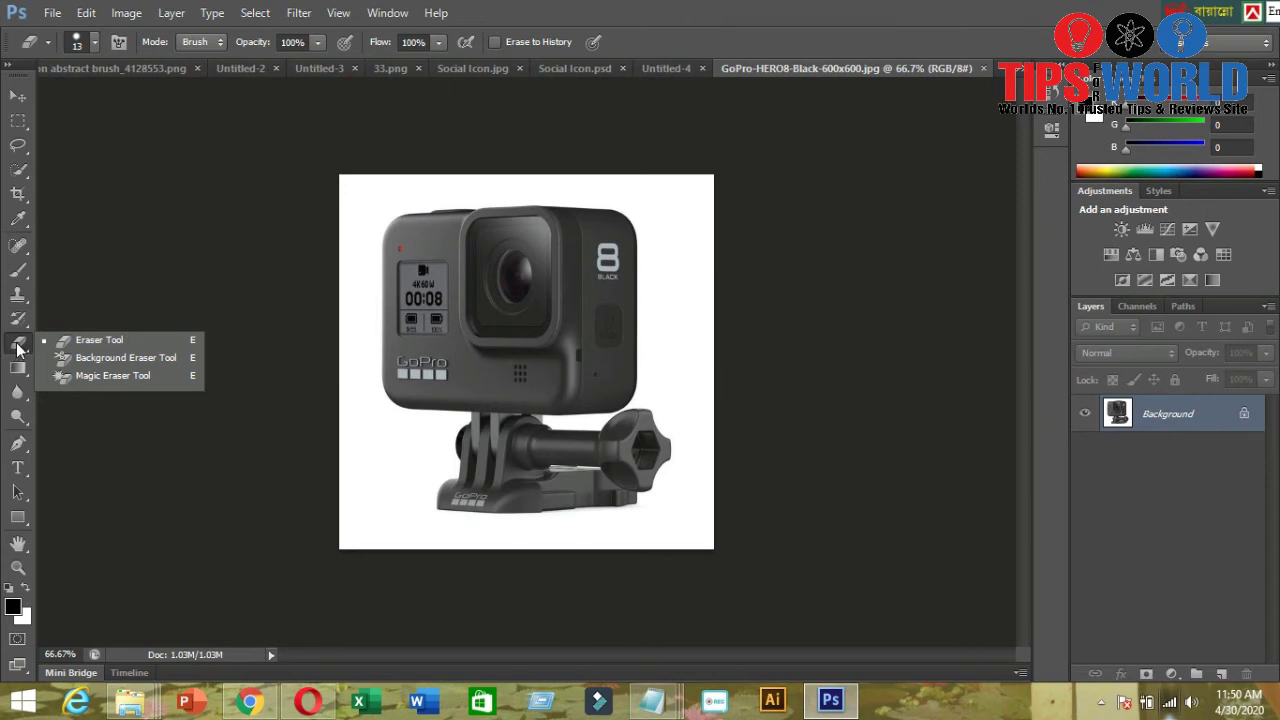
click(118, 381)
click(381, 477)
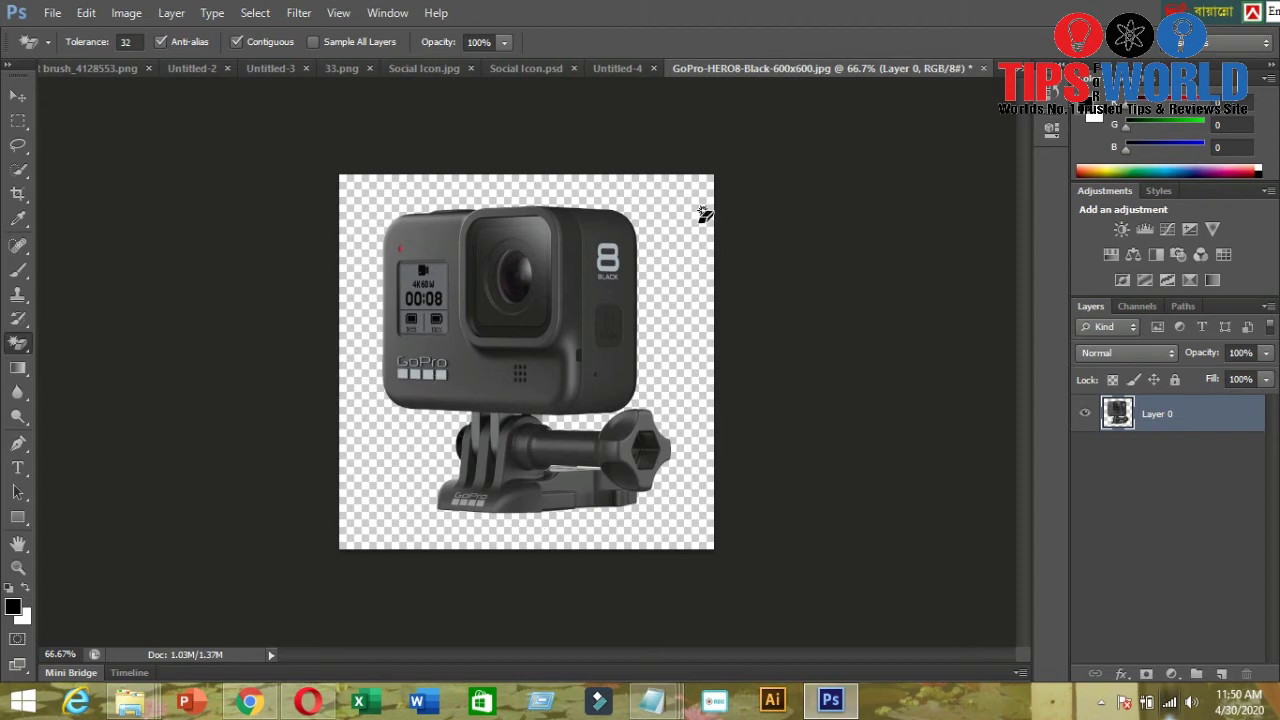
Draw a rectangular selection around the whole cut-out GoPro camera.
click(18, 120)
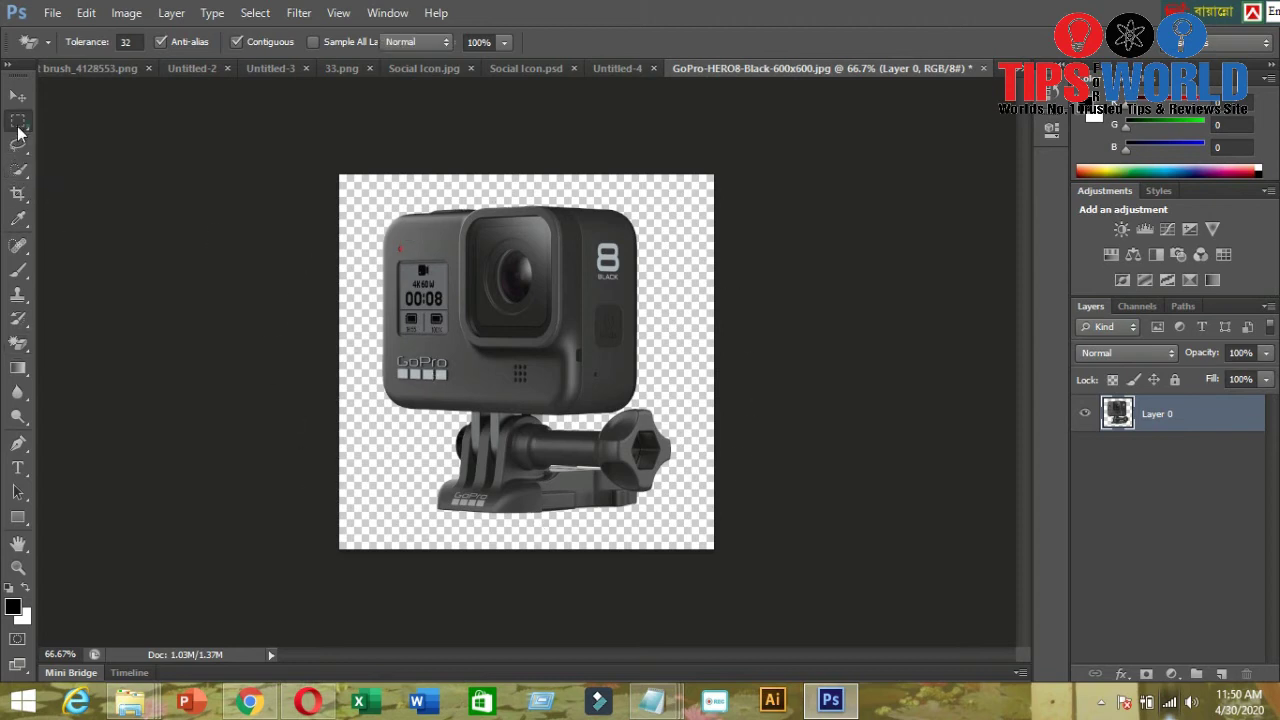
click(17, 121)
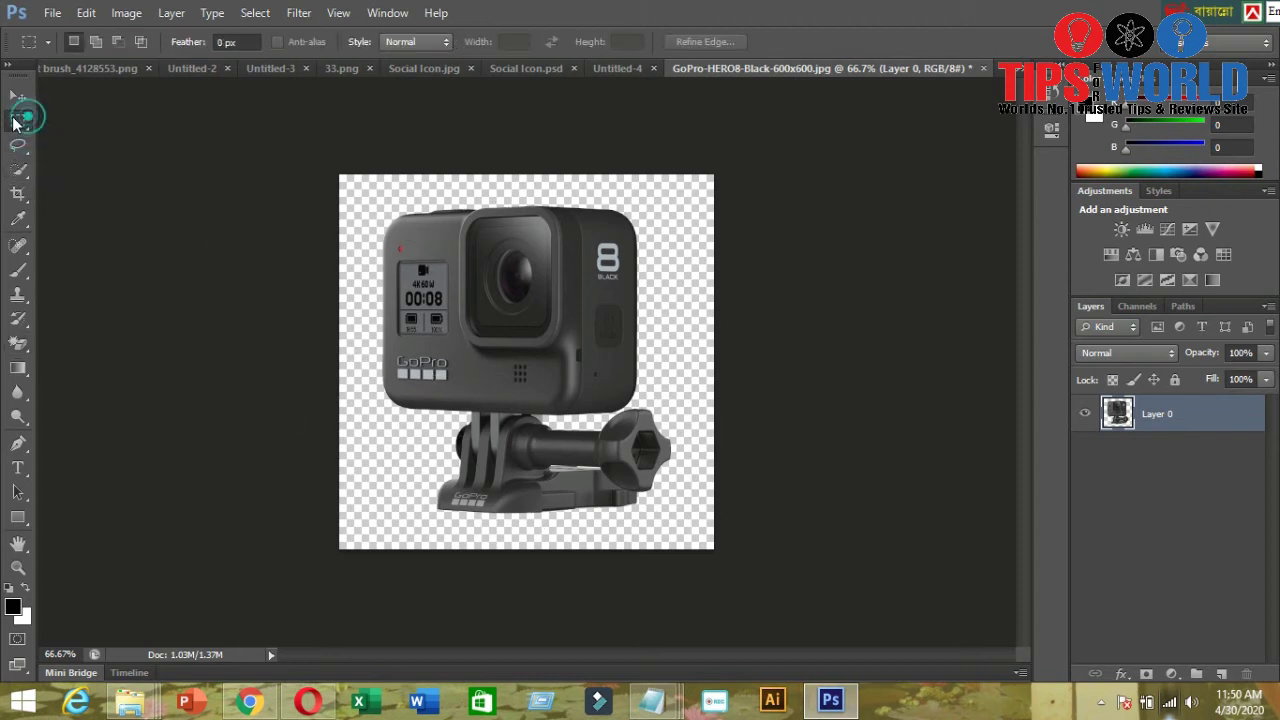
click(124, 120)
drag(340, 175, 862, 599)
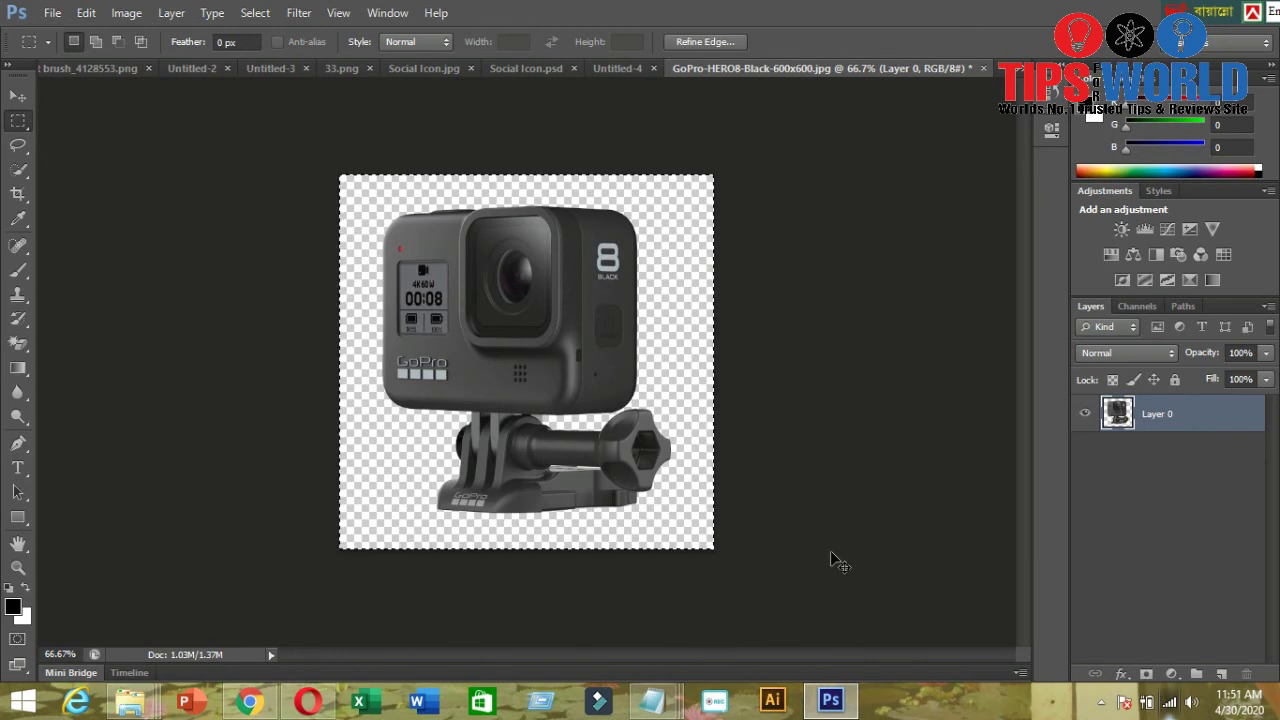
Paste the GoPro into Untitled-4 as Layer 1 and start moving it left with Free Transform.
click(629, 70)
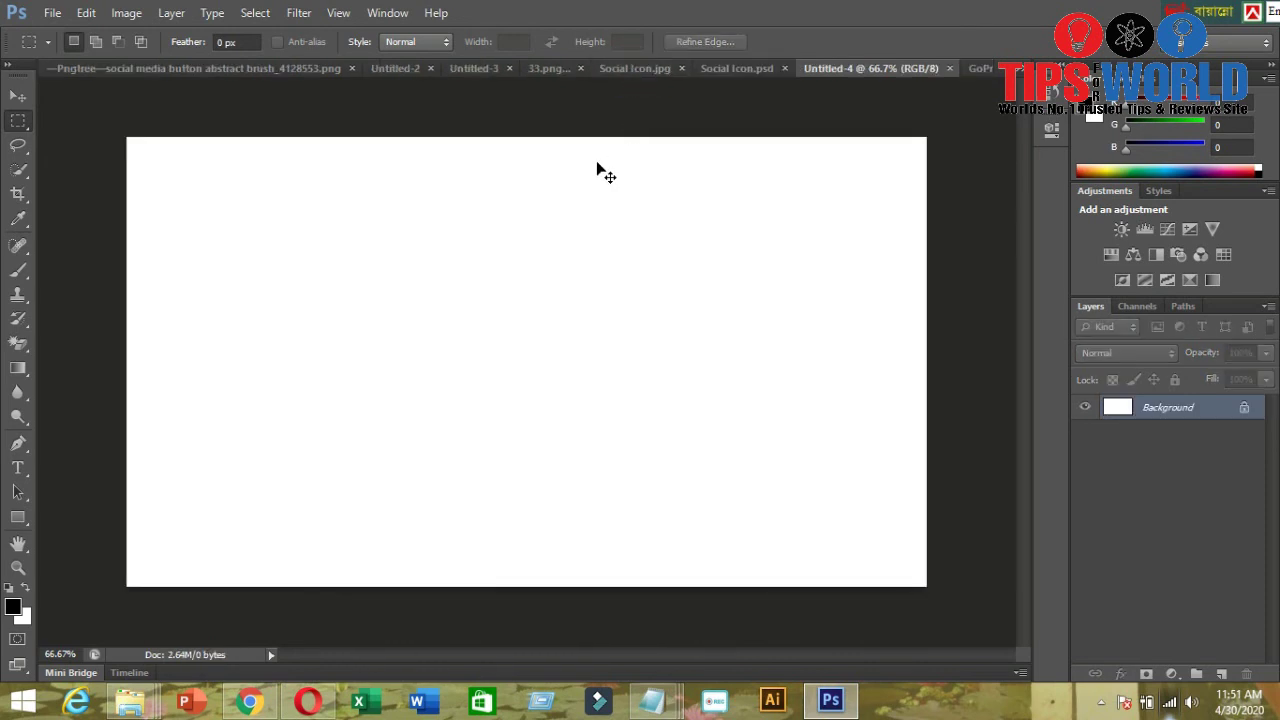
key(ctrl+v)
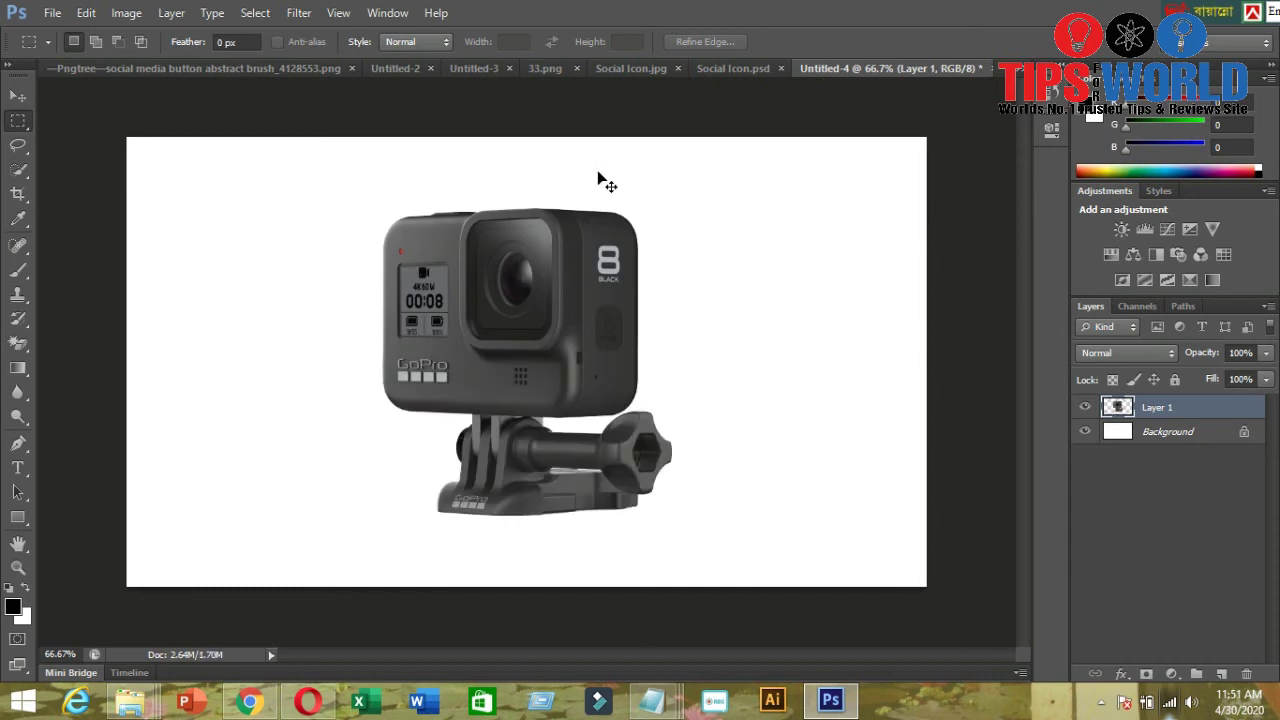
key(ctrl+t)
mouse_move(596, 308)
mouse_down()
mouse_move(370, 317)
mouse_move(400, 306)
mouse_up()
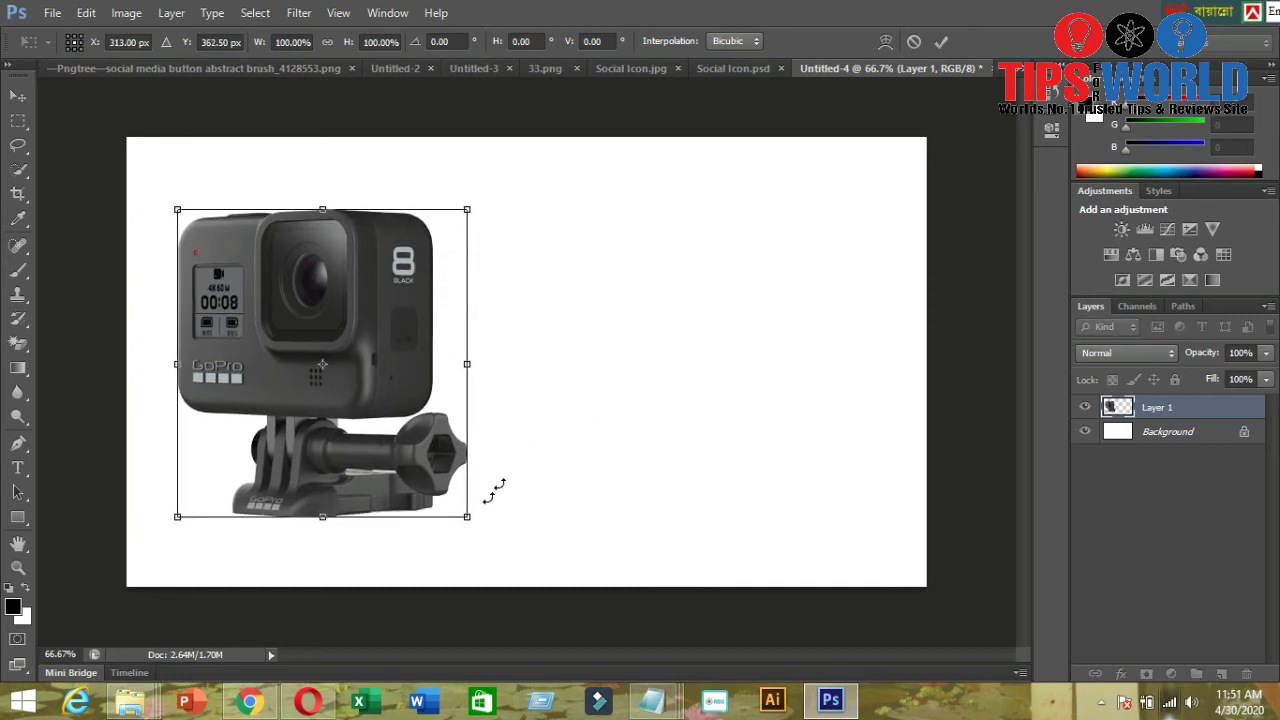
Enlarge the GoPro to about 104% on the canvas's left side and commit the transform.
drag(474, 519, 485, 533)
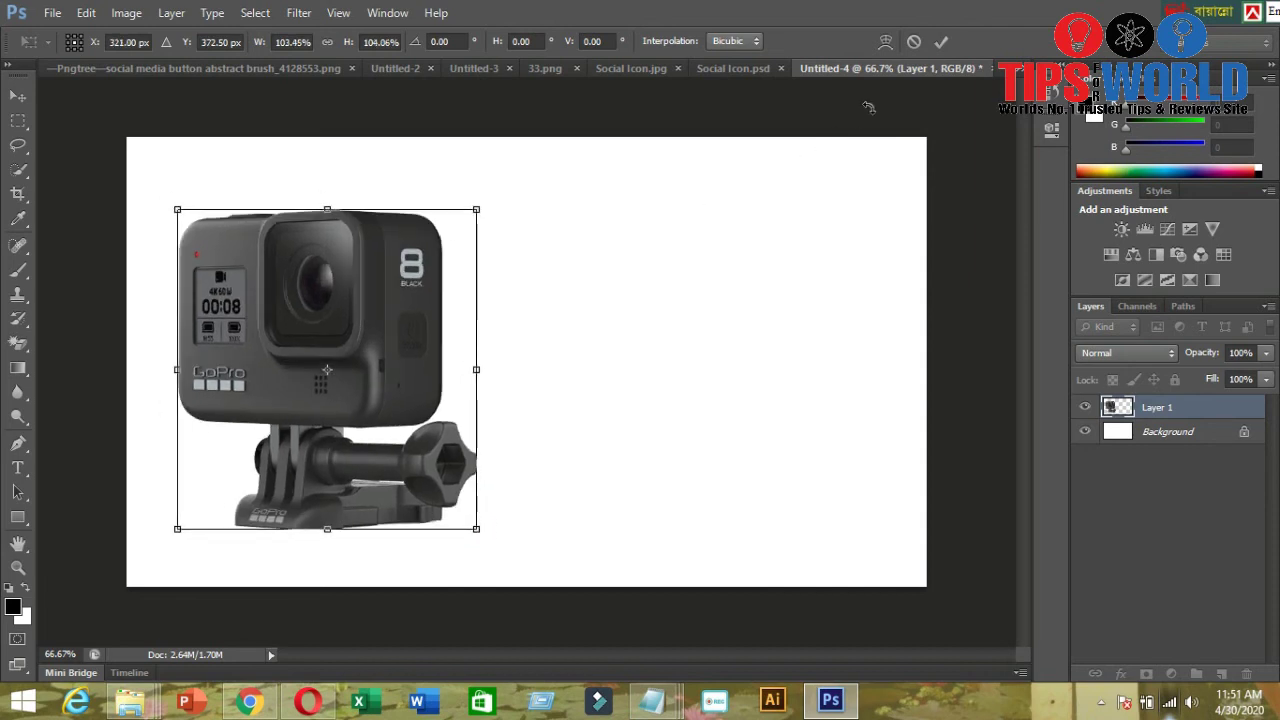
click(941, 41)
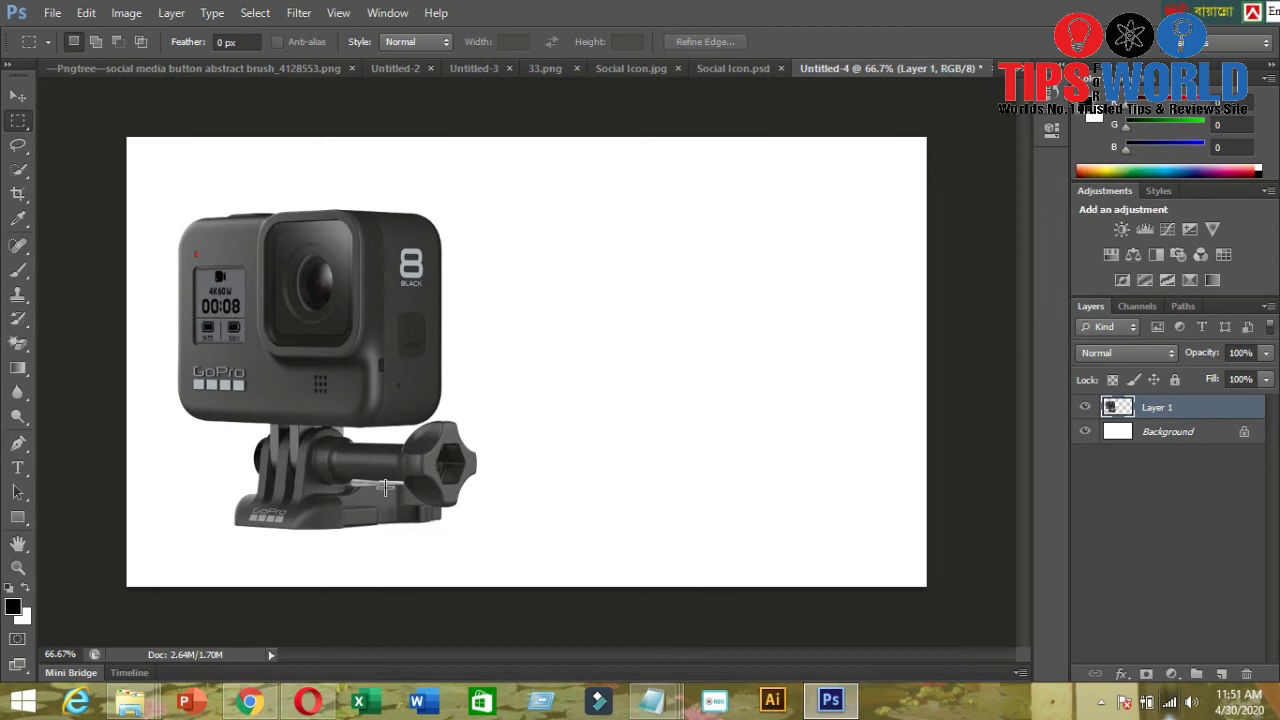
click(18, 467)
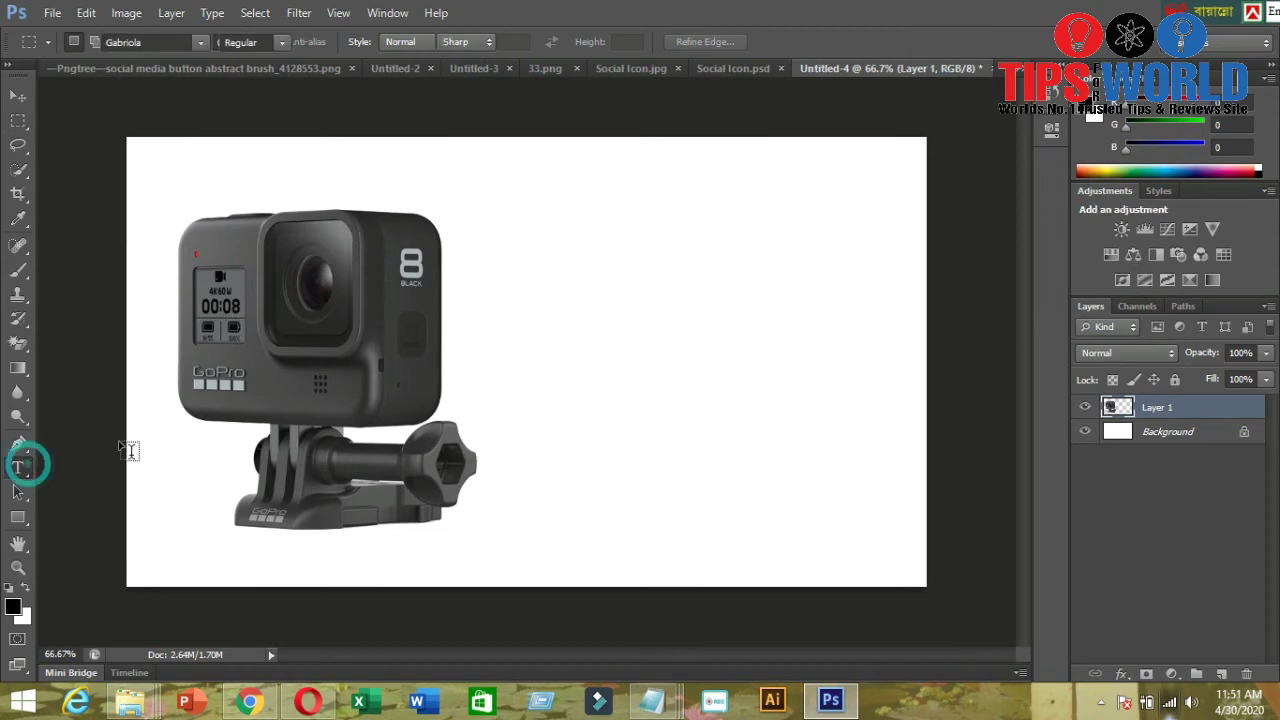
Create an UNBOXING text layer in Impact, about 132 pt, beside the camera.
click(540, 263)
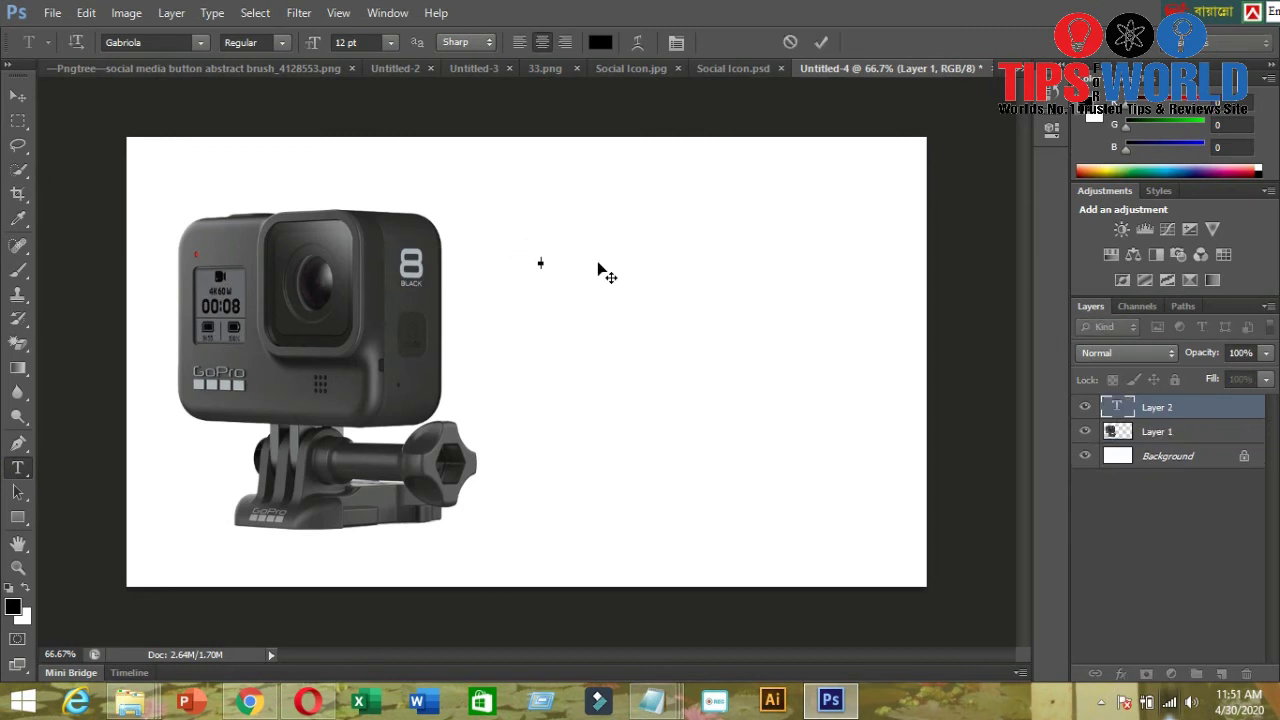
click(206, 47)
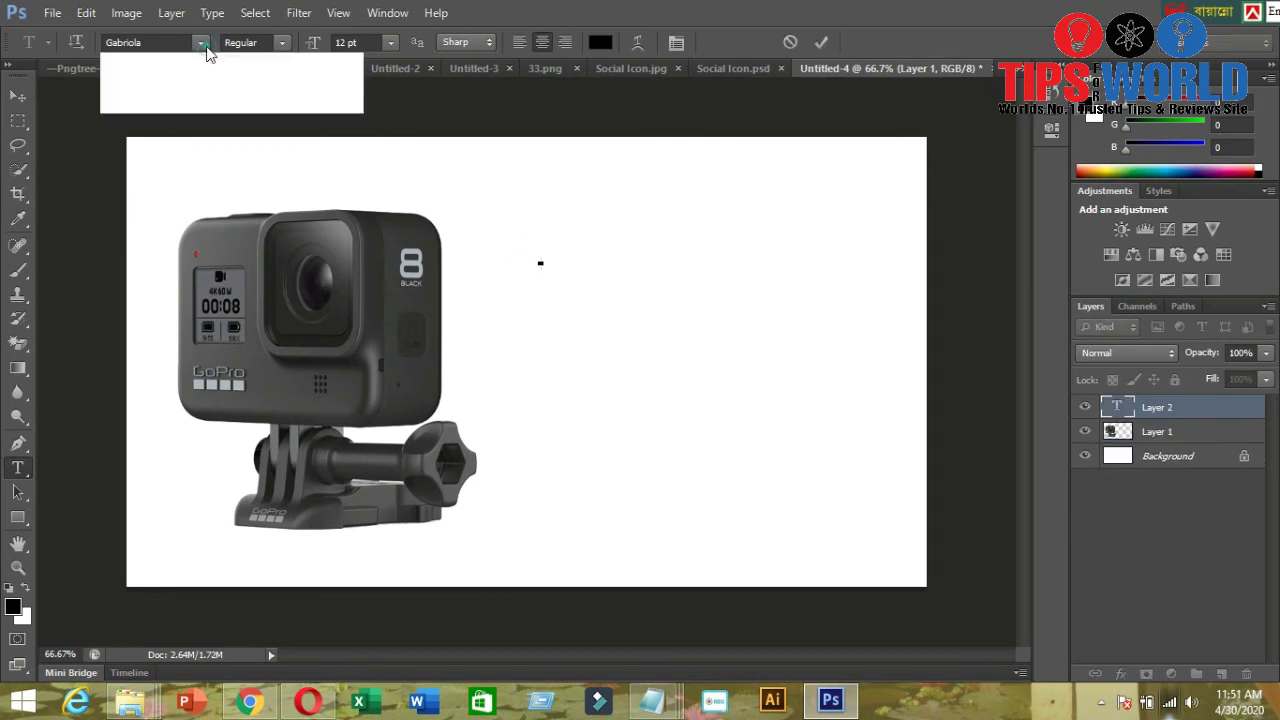
click(270, 213)
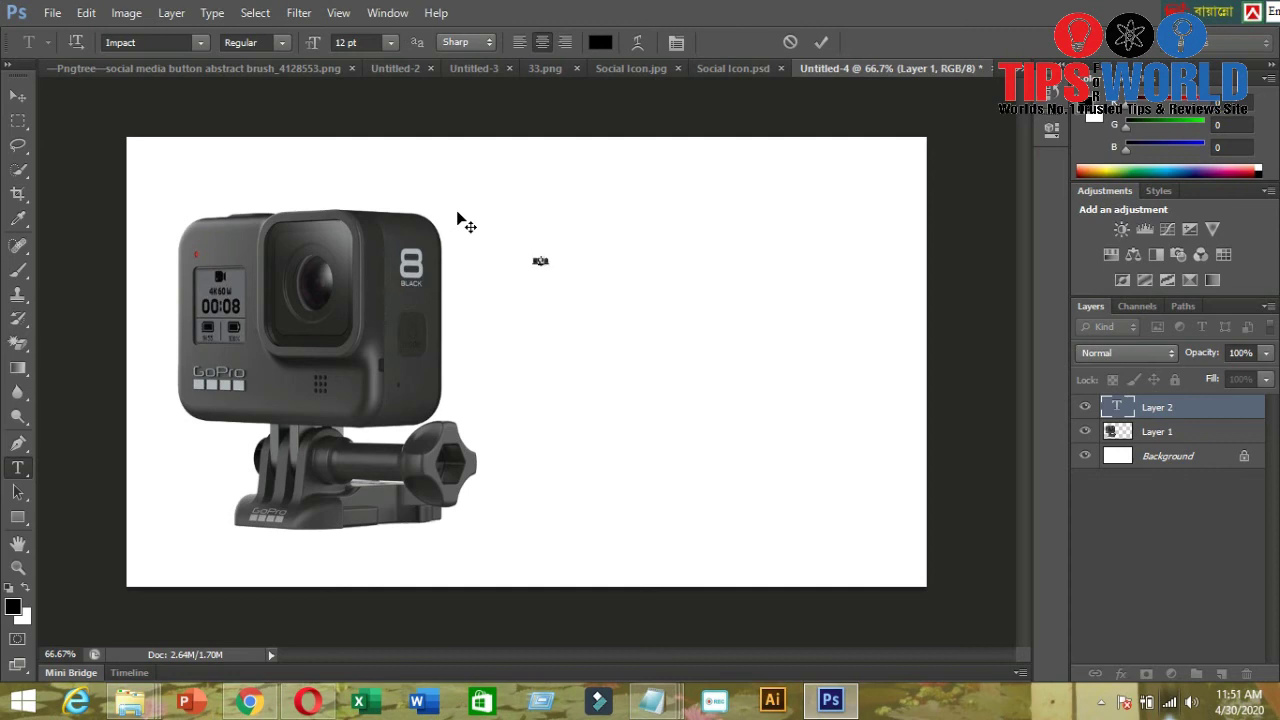
key(ctrl)
mouse_move(552, 268)
mouse_down()
mouse_move(628, 310)
mouse_move(595, 279)
mouse_up()
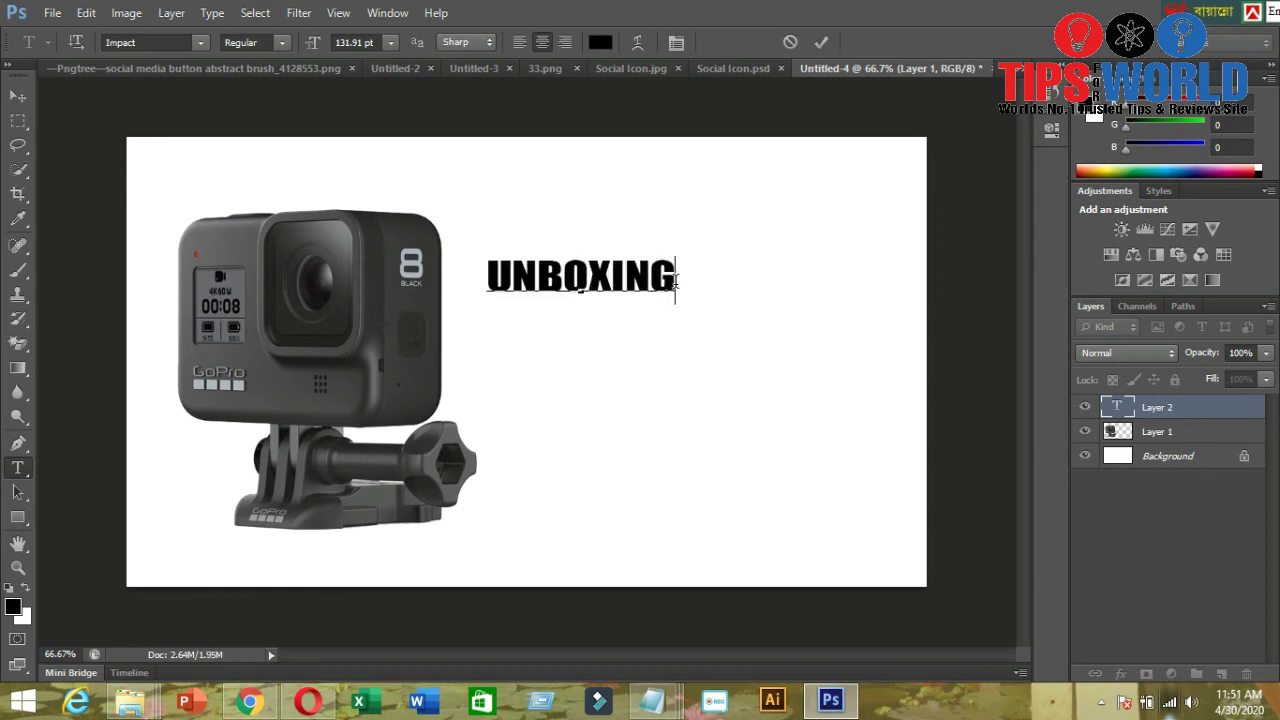
key(BackSpace)
click(18, 95)
Move the UNBOXING text up and right of the camera and begin resizing it.
click(640, 277)
mouse_move(640, 277)
mouse_down()
mouse_move(758, 240)
mouse_move(849, 286)
mouse_up()
key(ctrl+t)
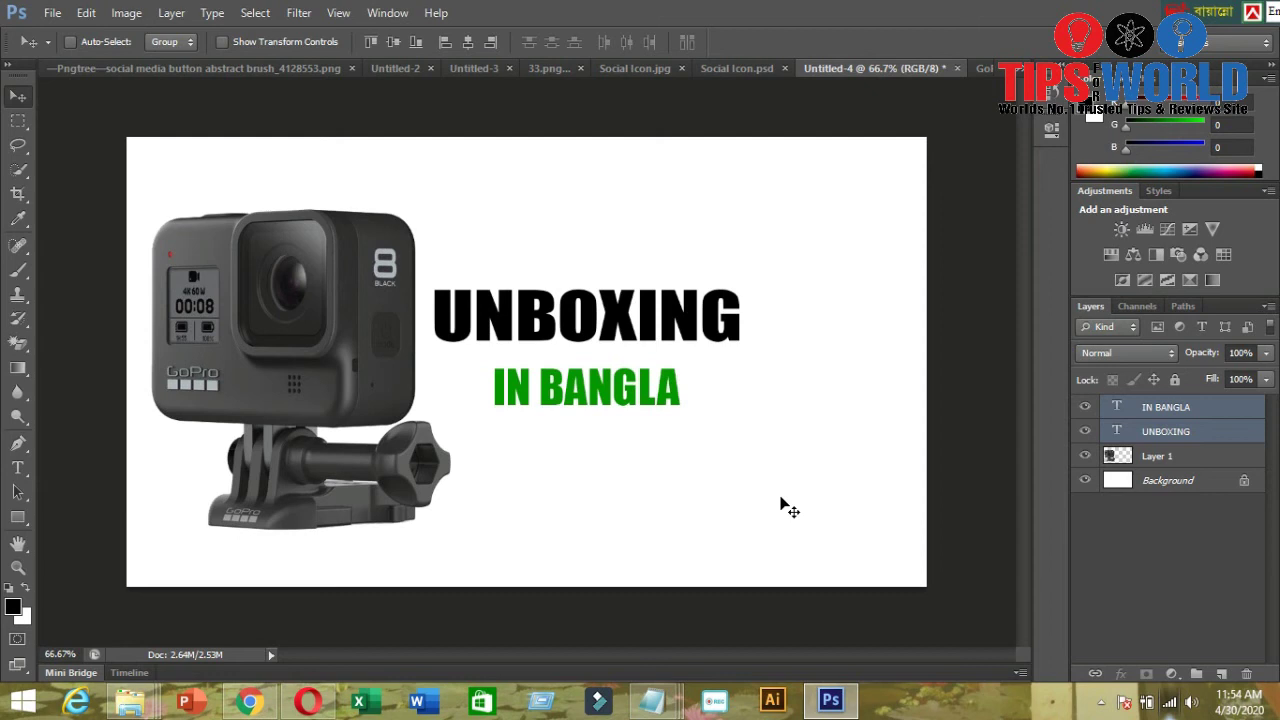
Save for Web as a 100-quality 1280×720 JPEG named 'Test Thumbnail' on the Desktop.
click(52, 12)
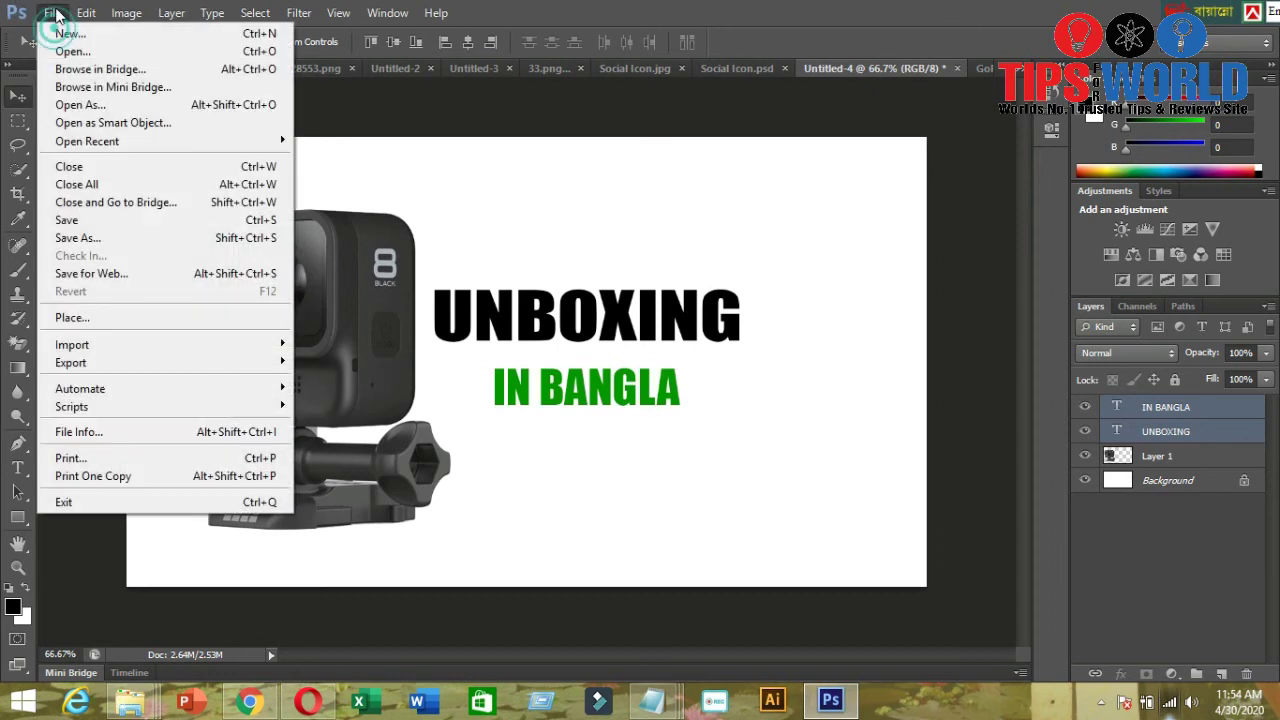
click(102, 278)
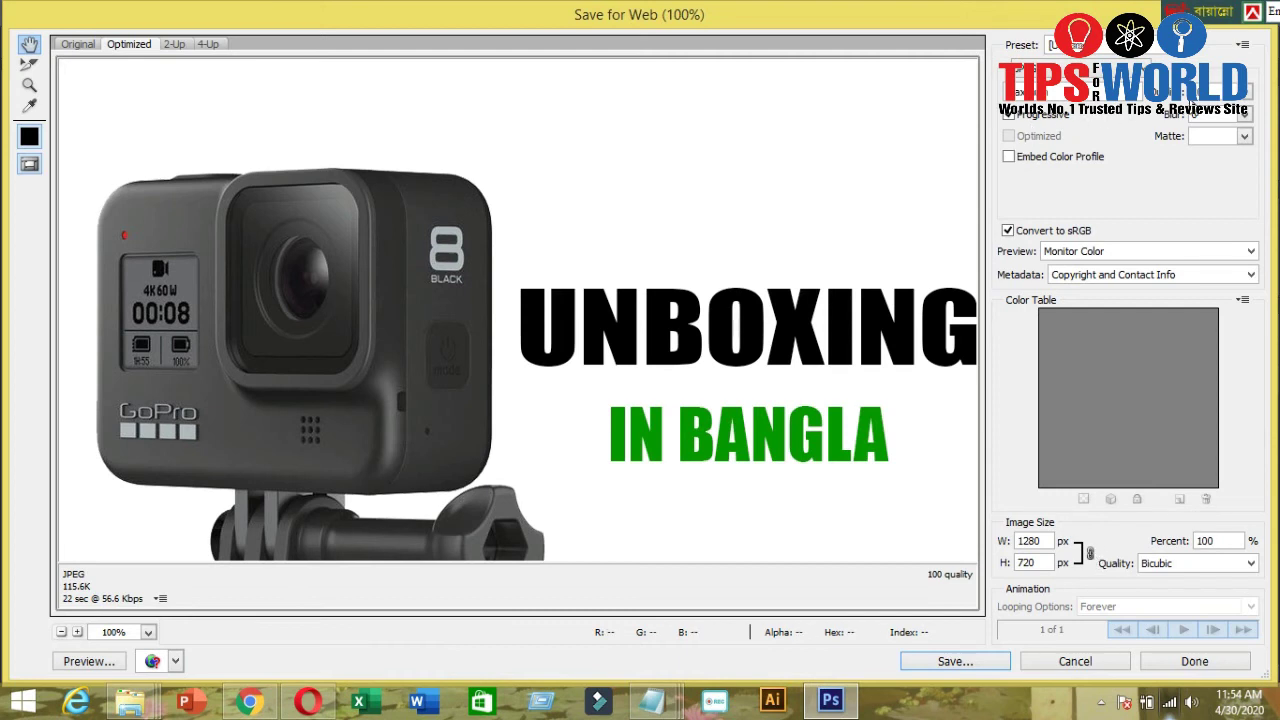
click(970, 662)
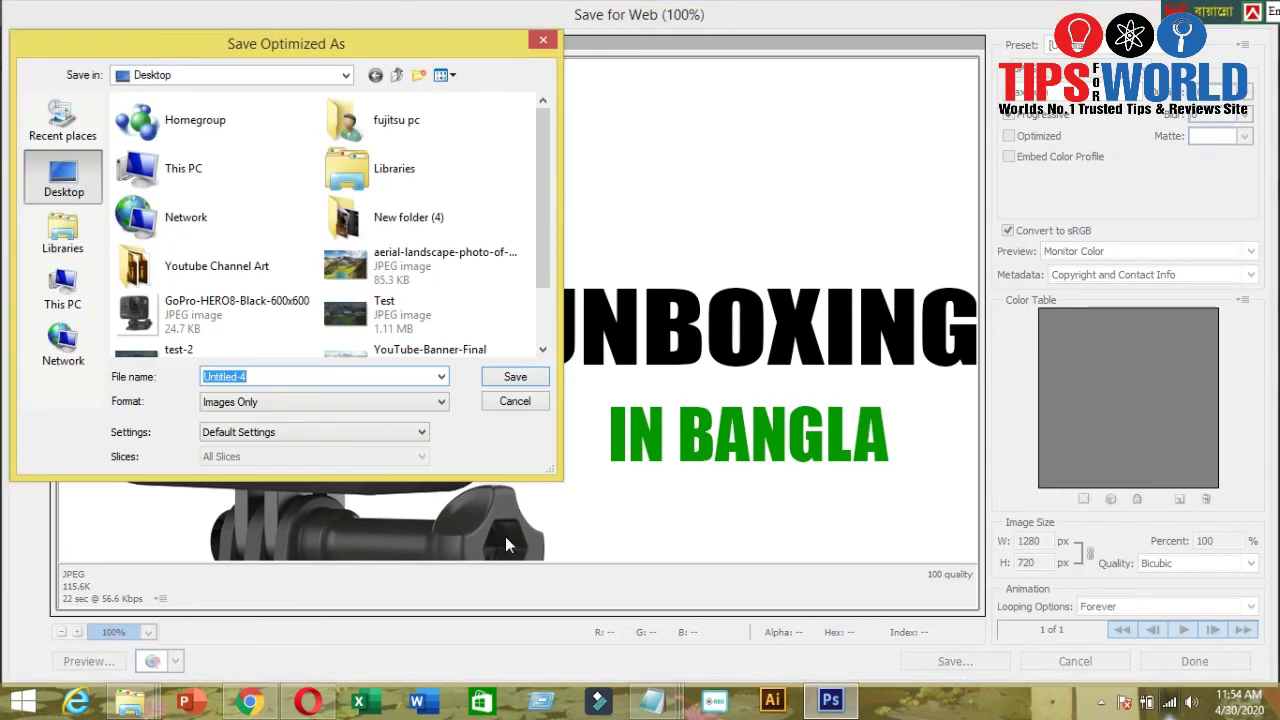
click(277, 374)
double_click(277, 374)
text(te)
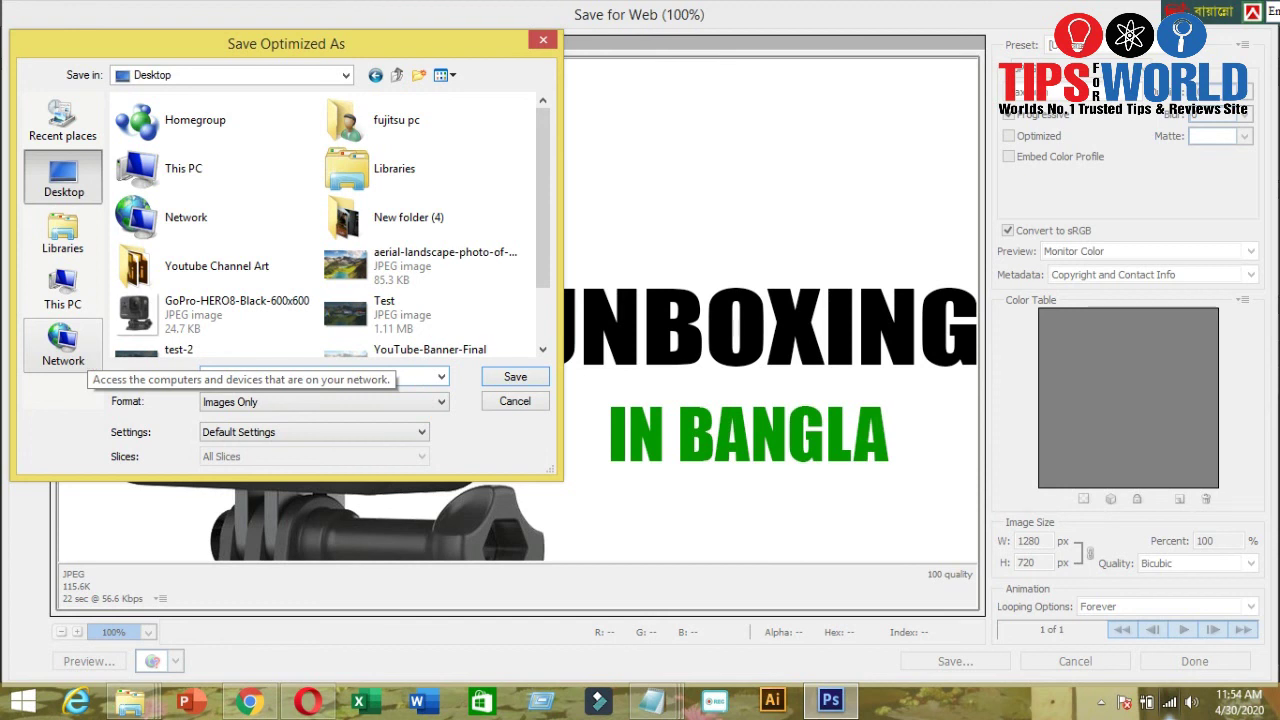
click(512, 377)
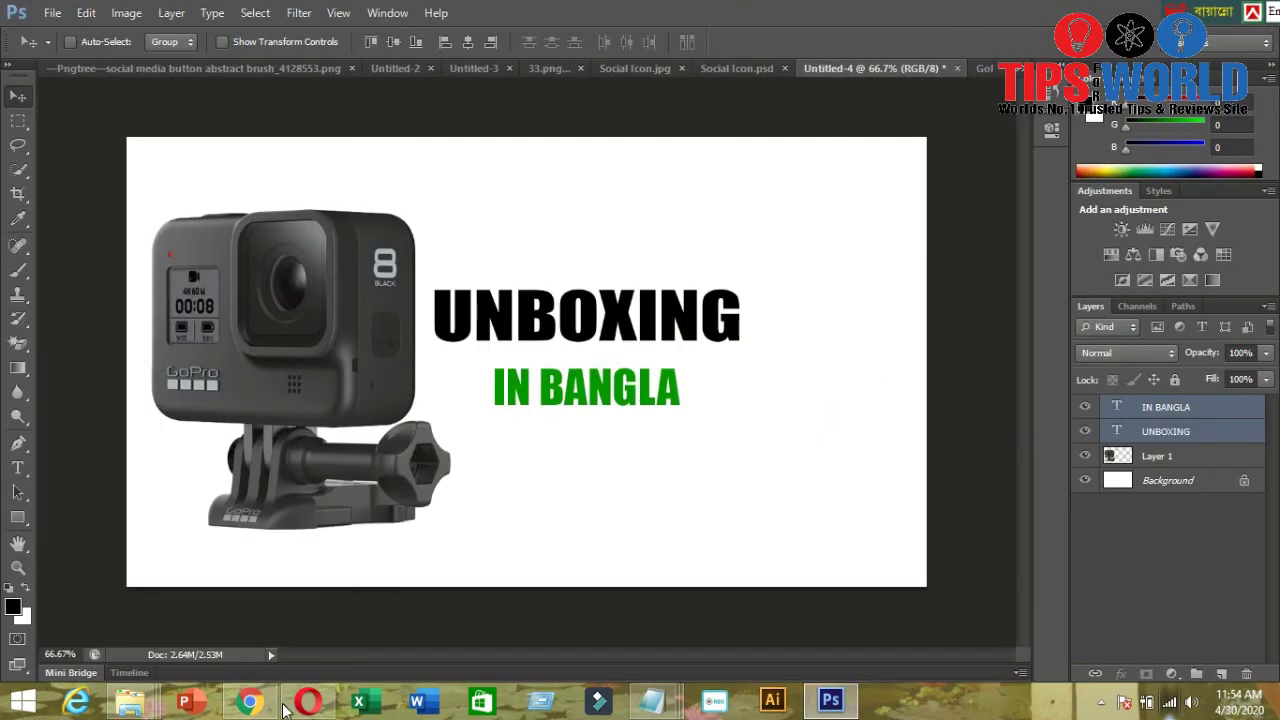
click(249, 700)
click(780, 15)
click(567, 15)
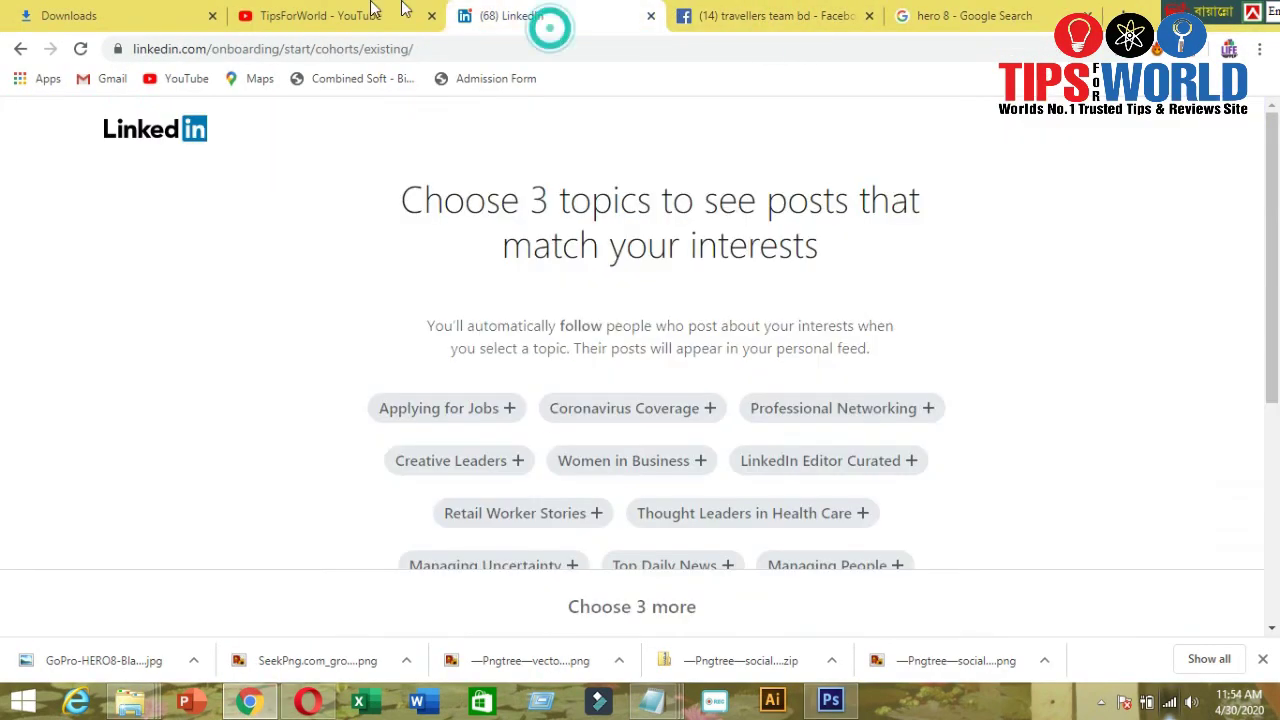
key(ctrl+shift+Tab)
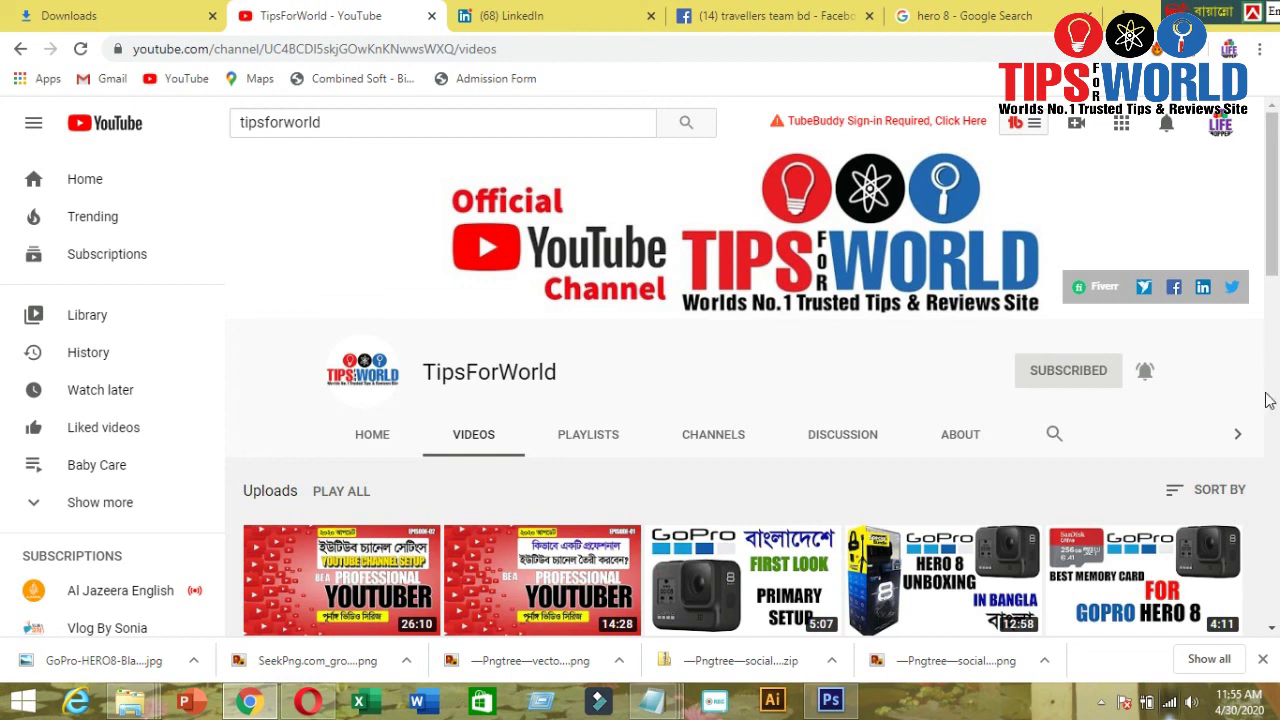
click(828, 702)
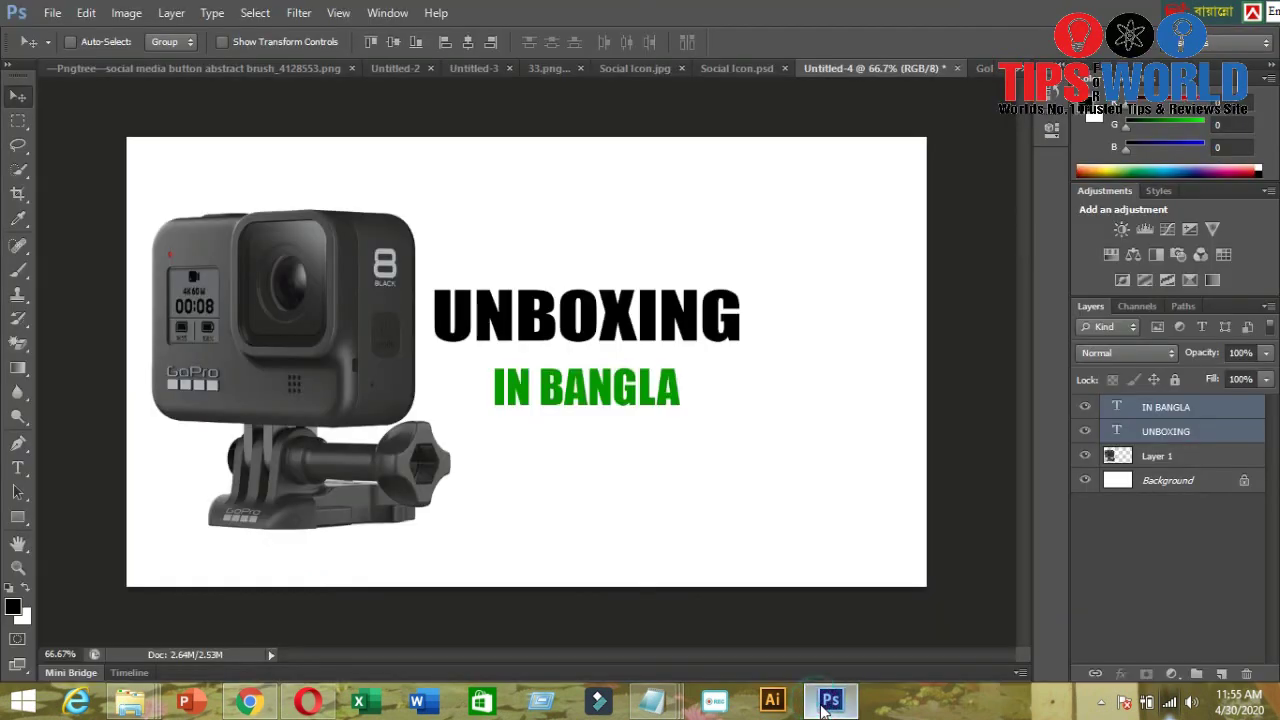